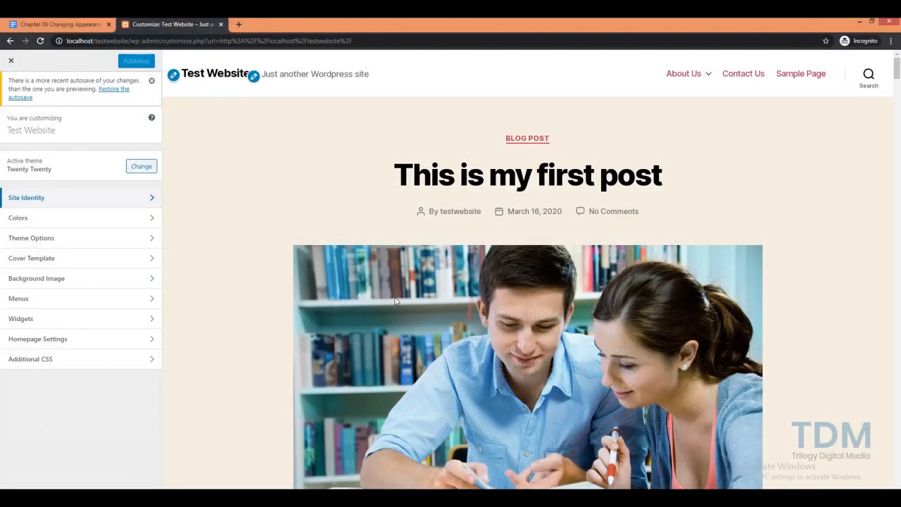
Open the Site Identity section of the Customizer
left_click(36, 200)
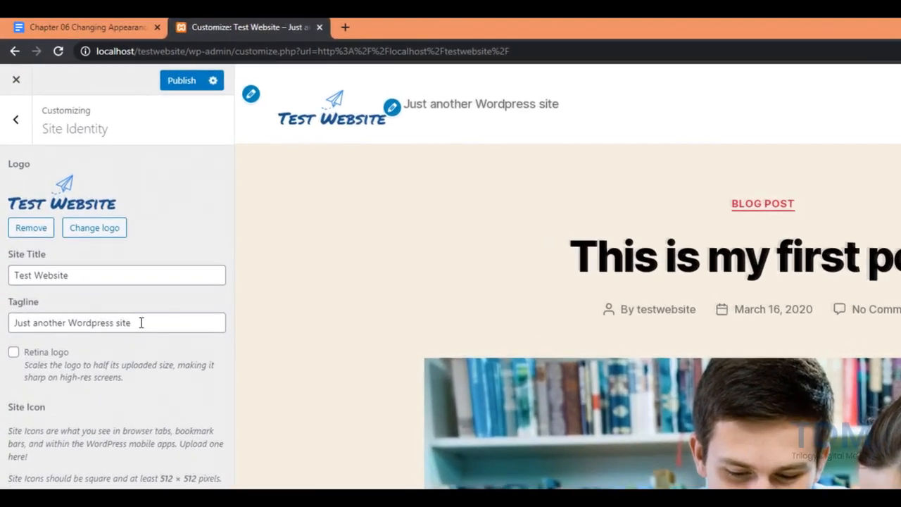
Replace the Tagline field text with 'My Wordpress Site'
left_click_drag(97, 228, 7, 224)
left_click_drag(10, 317, 2, 318)
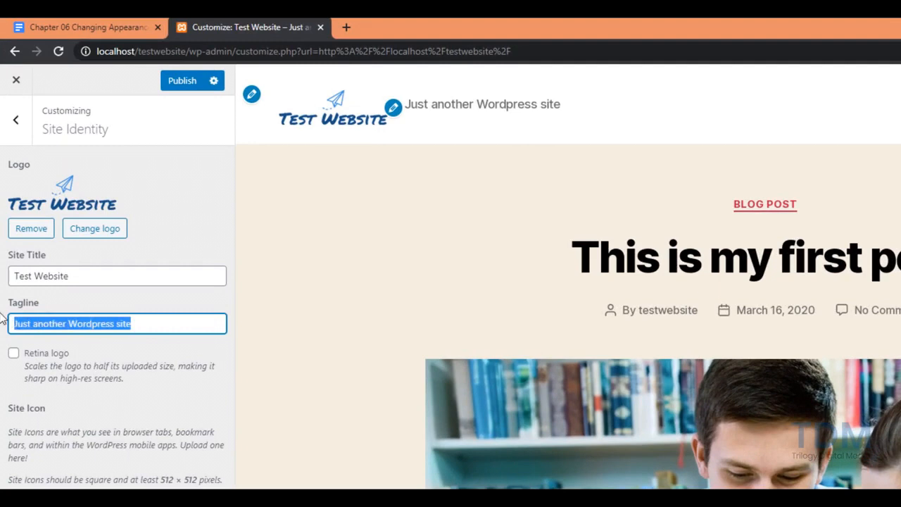
type("My ")
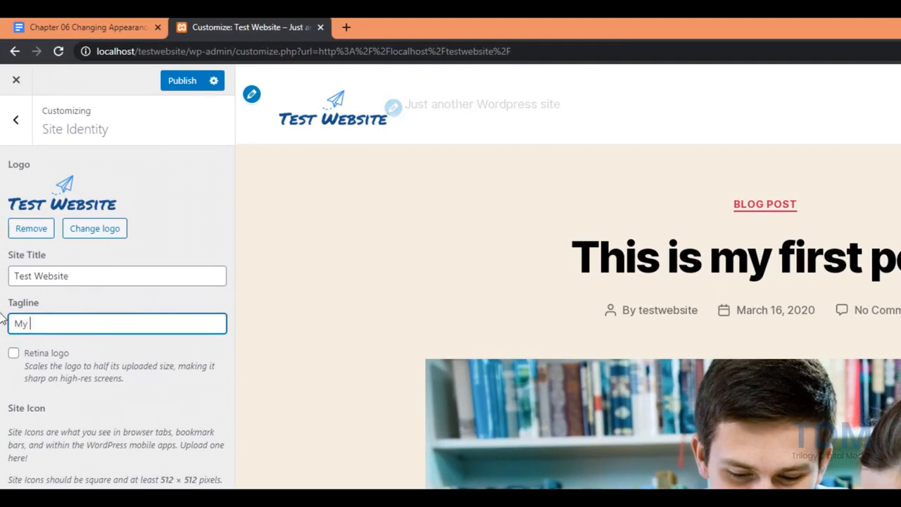
type("Wordpress A")
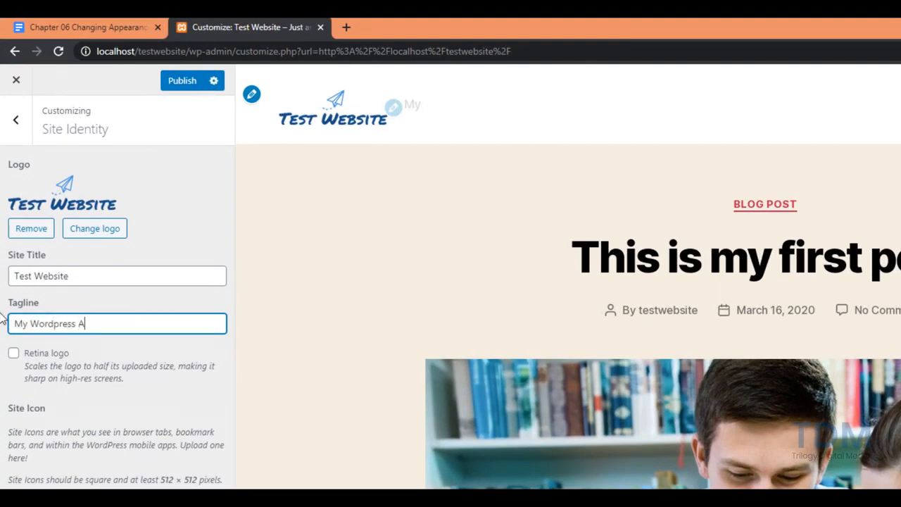
key("BackSpace")
type("Site")
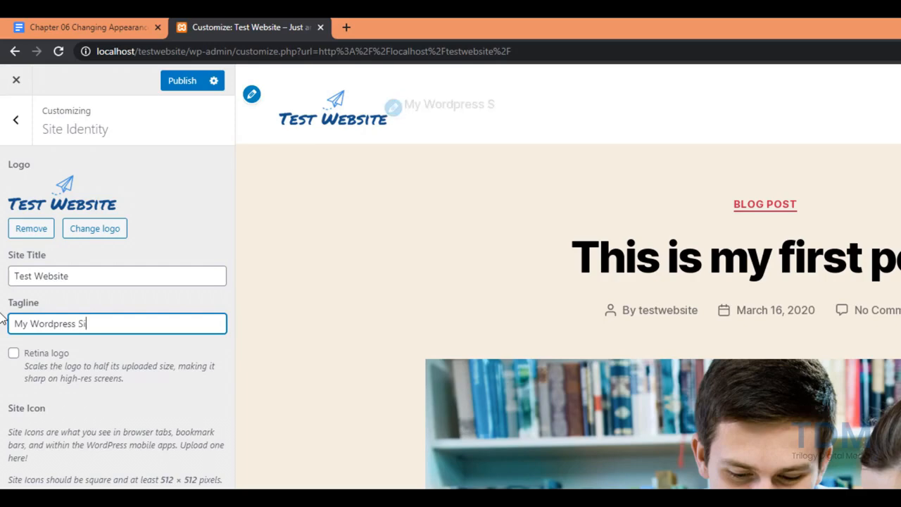
left_click(84, 275)
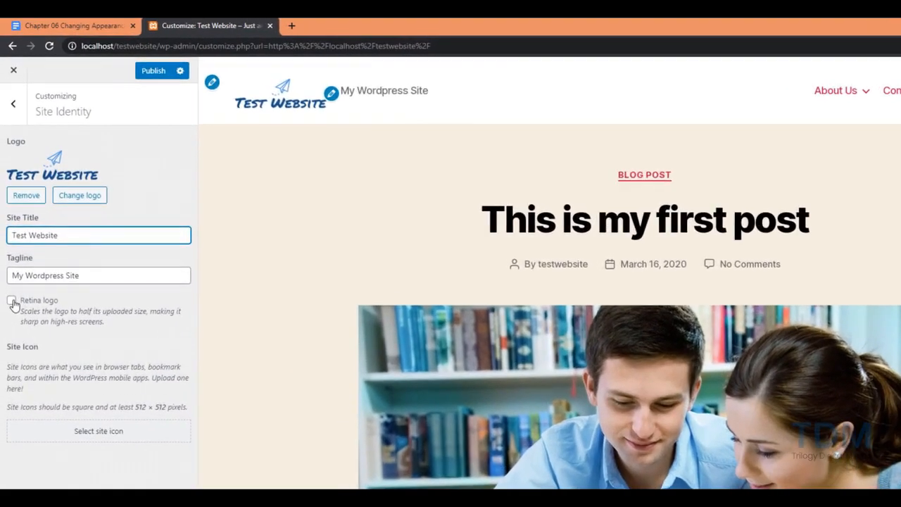
Enable the Retina logo option so the header logo shows at half size
left_click(12, 303)
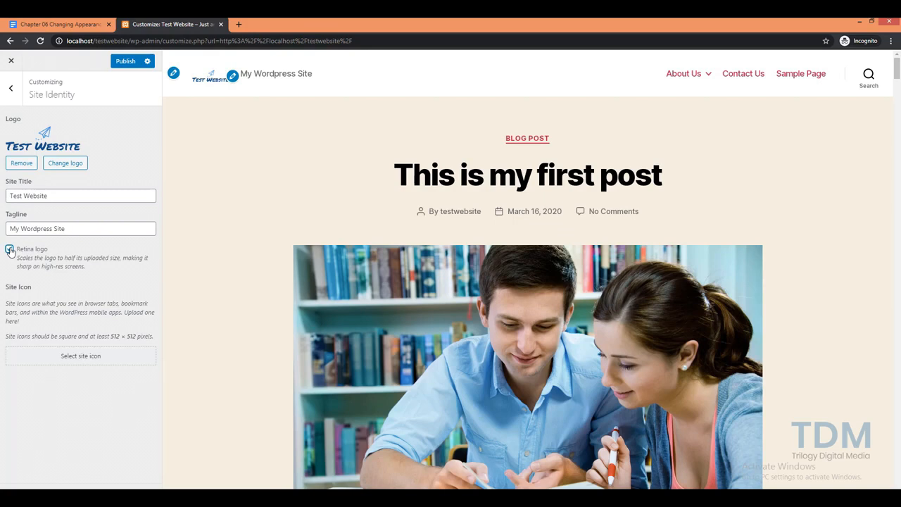
left_click(10, 250)
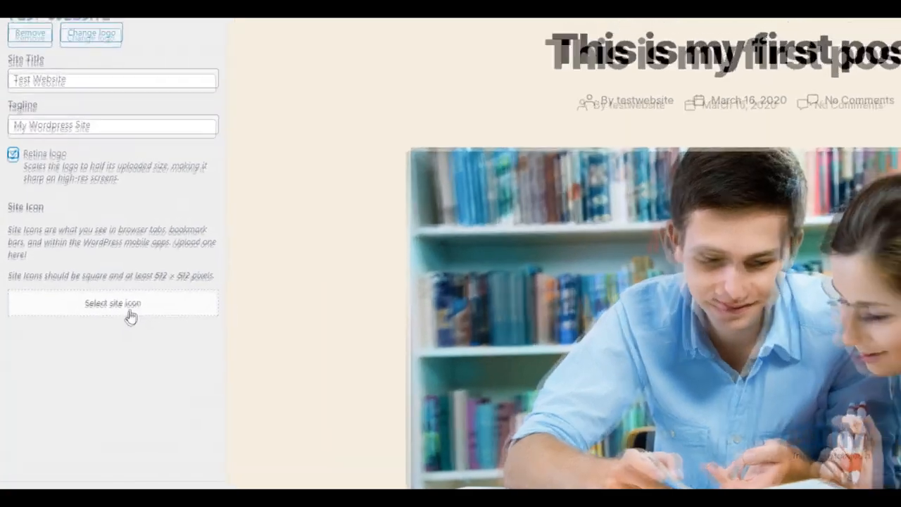
Upload favicon.png and use the paper-plane image as the Site Icon
left_click(138, 307)
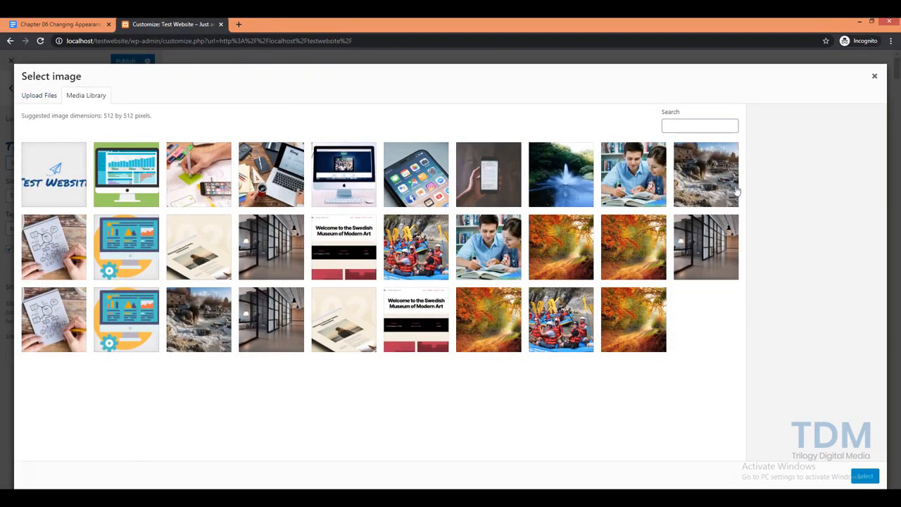
left_click(40, 98)
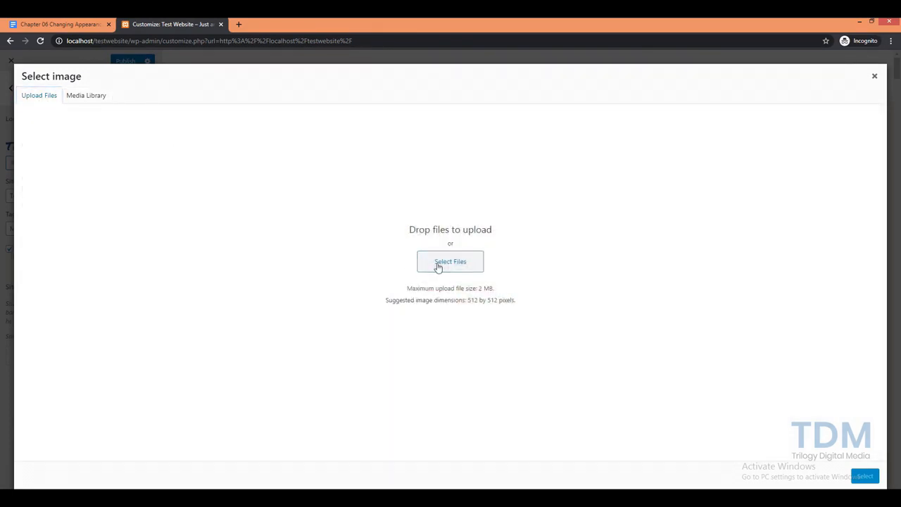
left_click(438, 265)
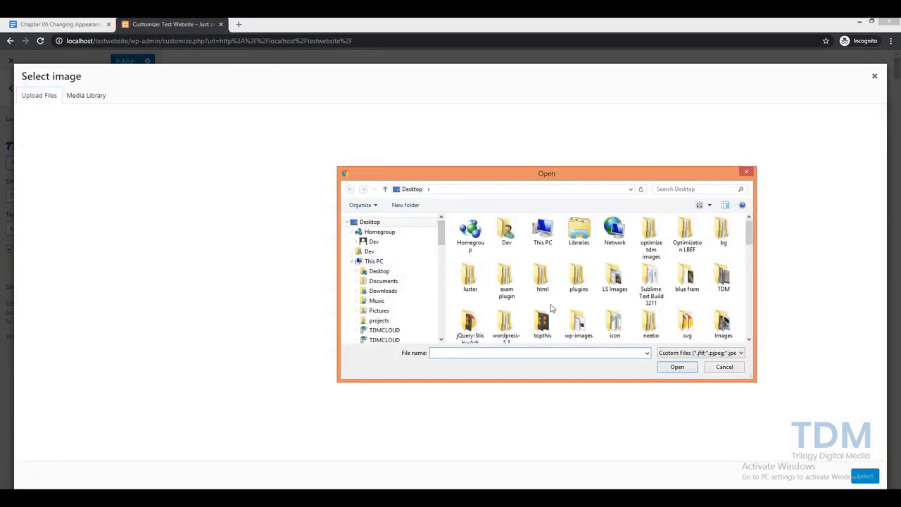
scroll(552, 308, "down", 10)
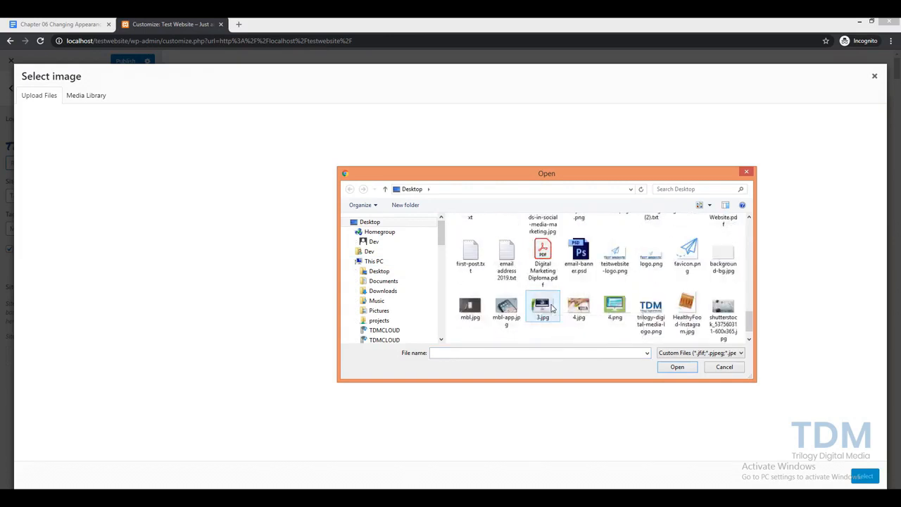
left_click(678, 269)
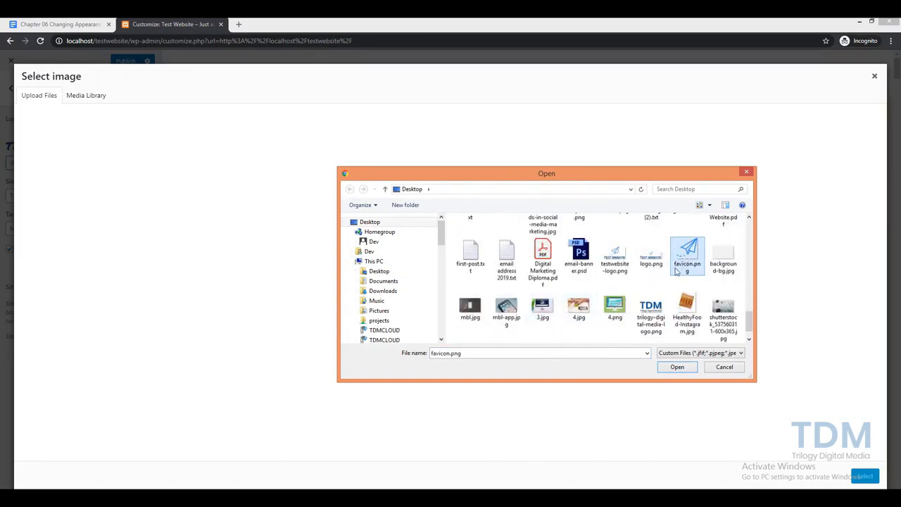
left_click(672, 371)
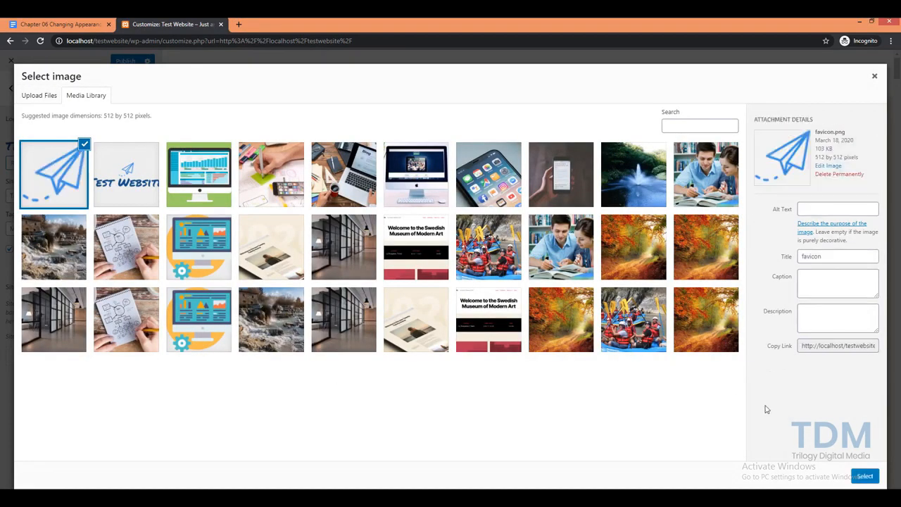
left_click(864, 476)
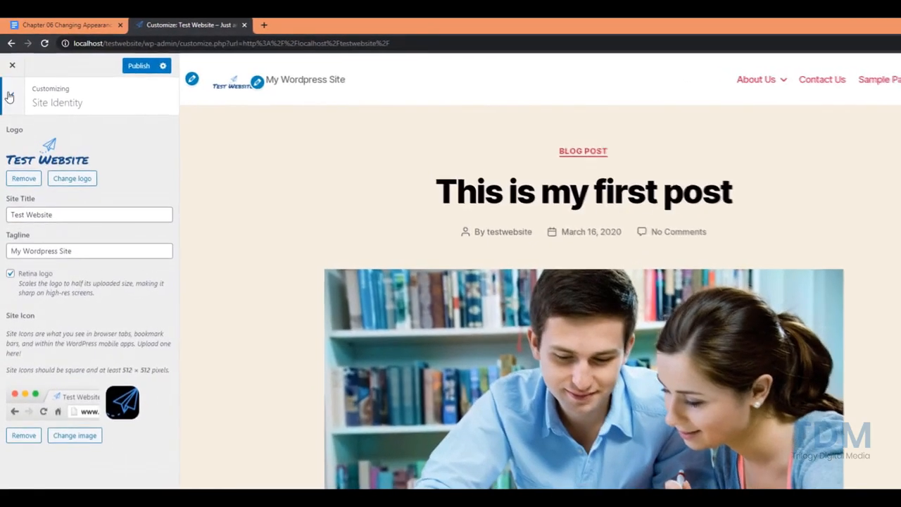
In Colors, set the Background Color to cream #fcf6e3
left_click(11, 90)
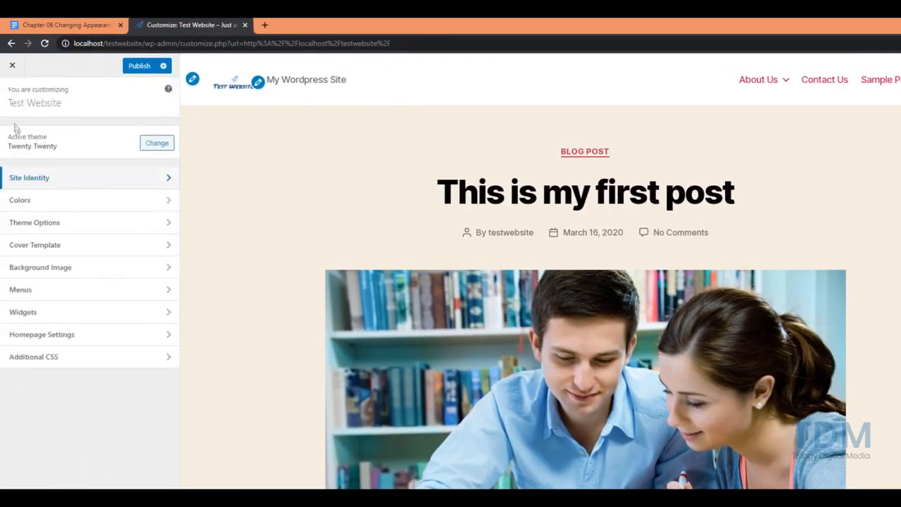
left_click(62, 201)
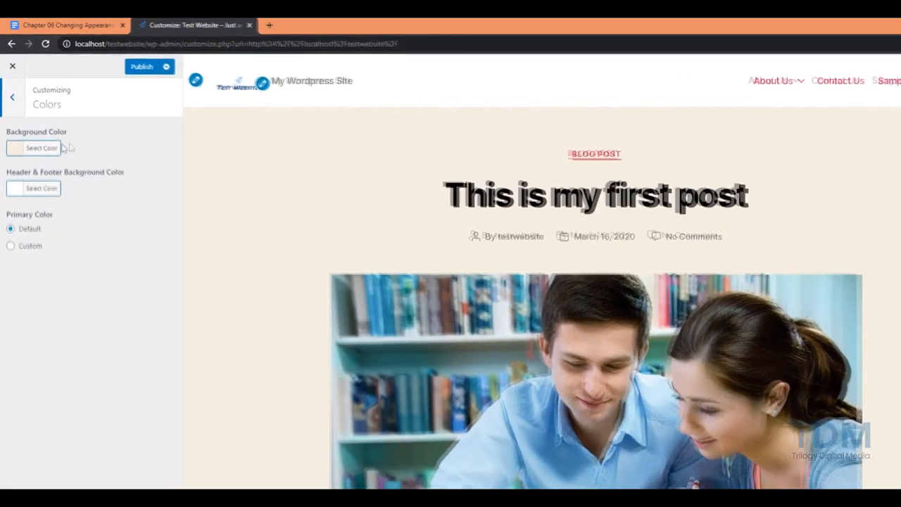
left_click(48, 135)
left_click_drag(43, 223, 97, 187)
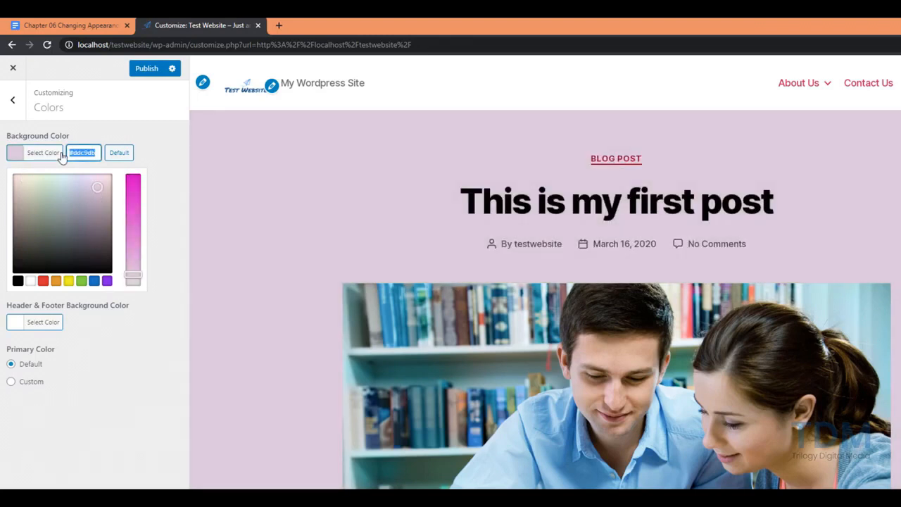
type("#fcf6e3")
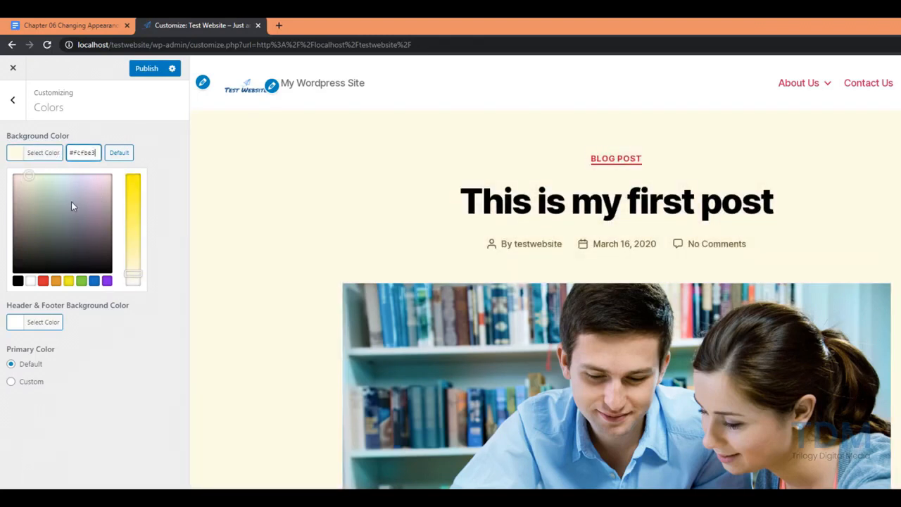
left_click(156, 324)
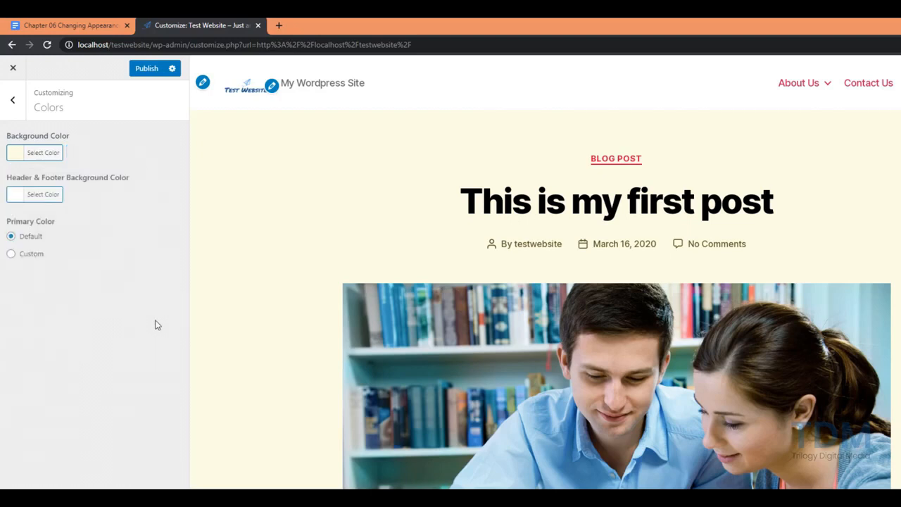
Reset Header & Footer color to Default and keep Primary Color on Default
left_click(59, 201)
left_click(118, 199)
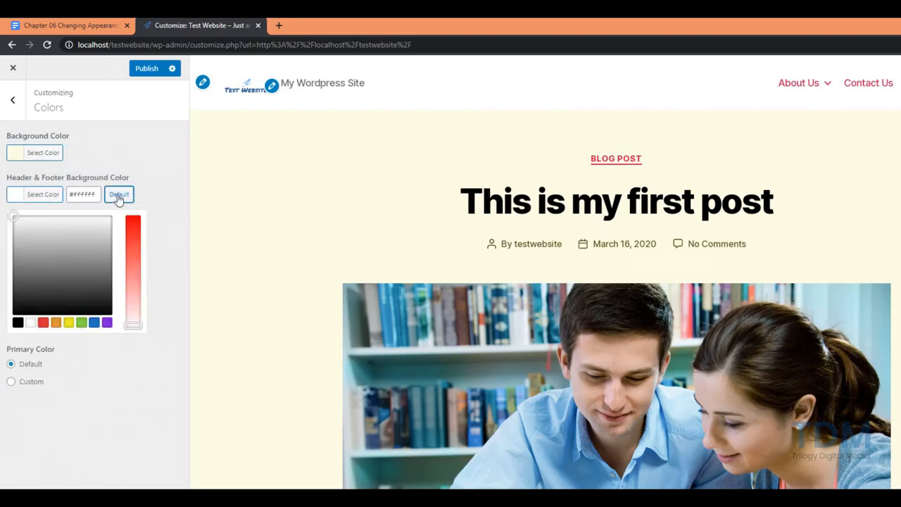
left_click(157, 188)
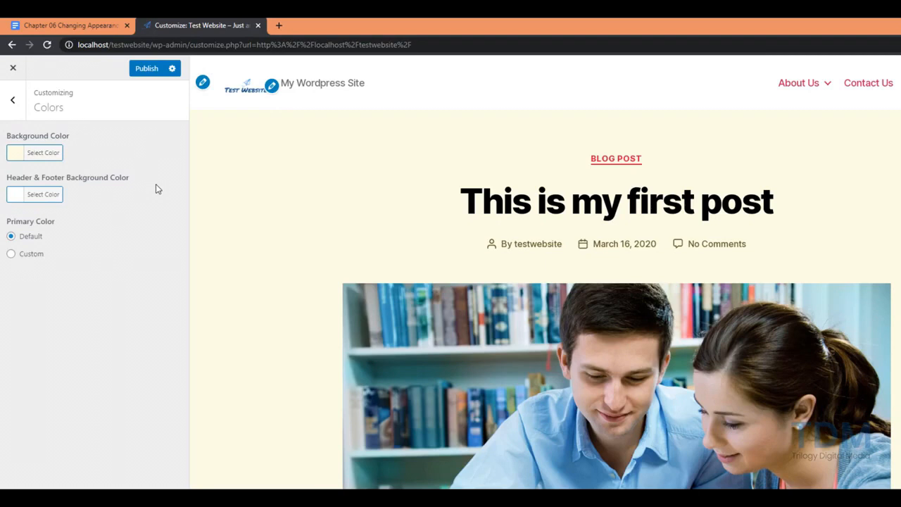
left_click(12, 256)
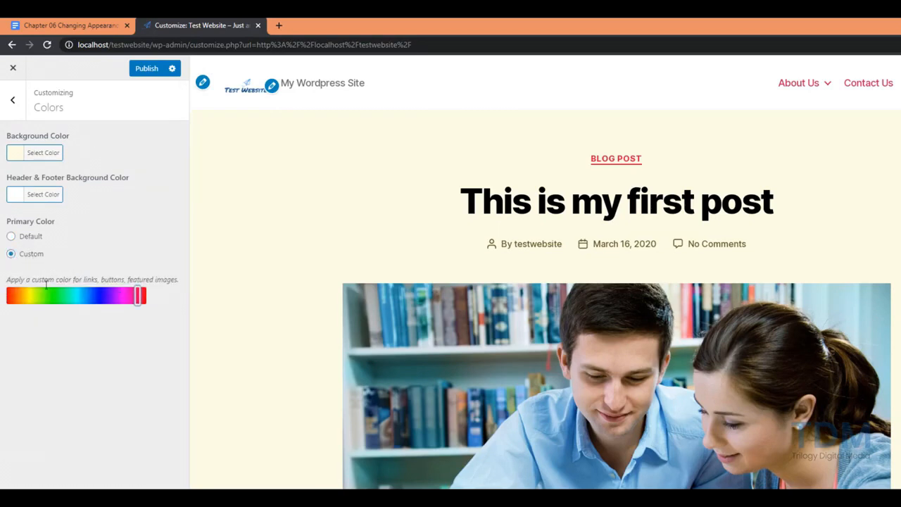
left_click(11, 237)
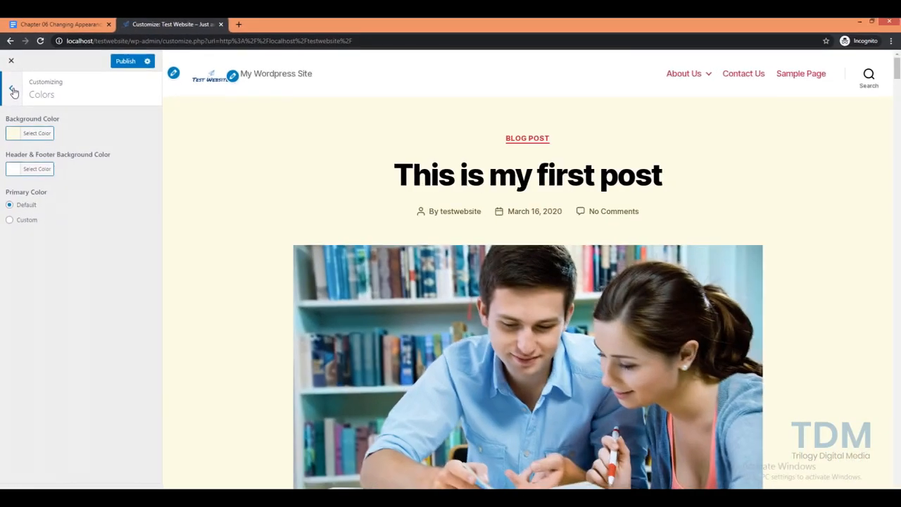
left_click(16, 103)
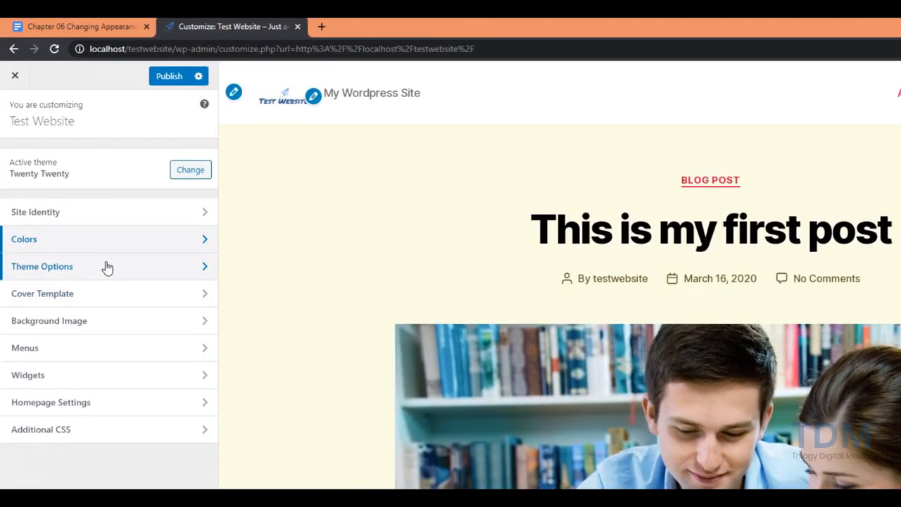
In Theme Options, make archive pages show post Summary instead of full text
left_click(107, 268)
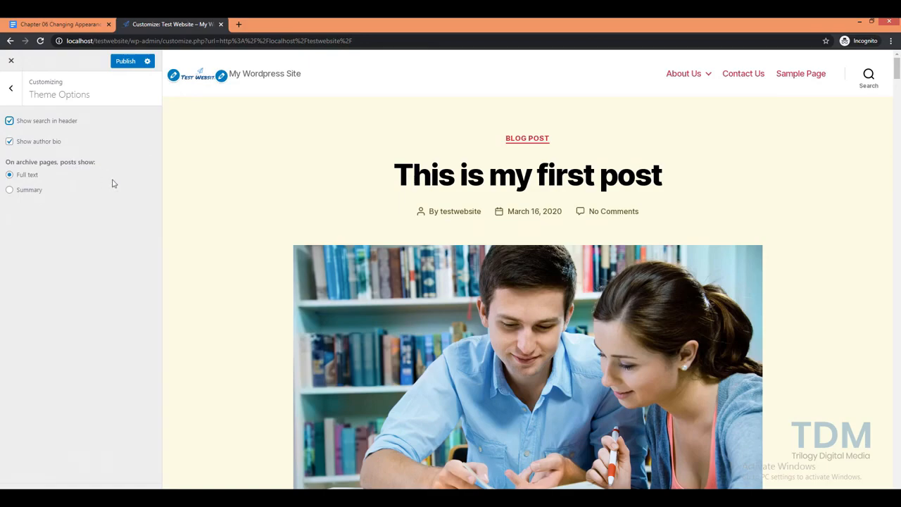
scroll(223, 243, "down", 10)
scroll(320, 264, "down", 6)
scroll(312, 266, "up", 7)
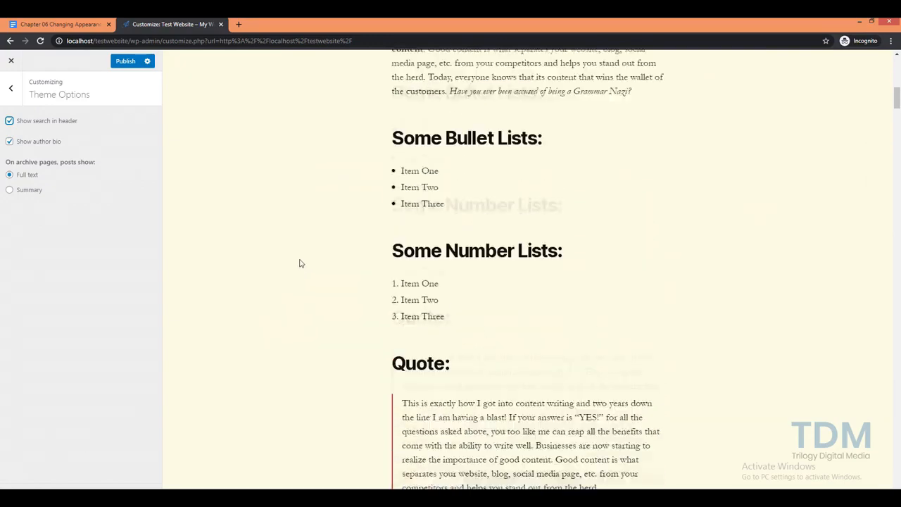
scroll(299, 264, "up", 3)
left_click(9, 189)
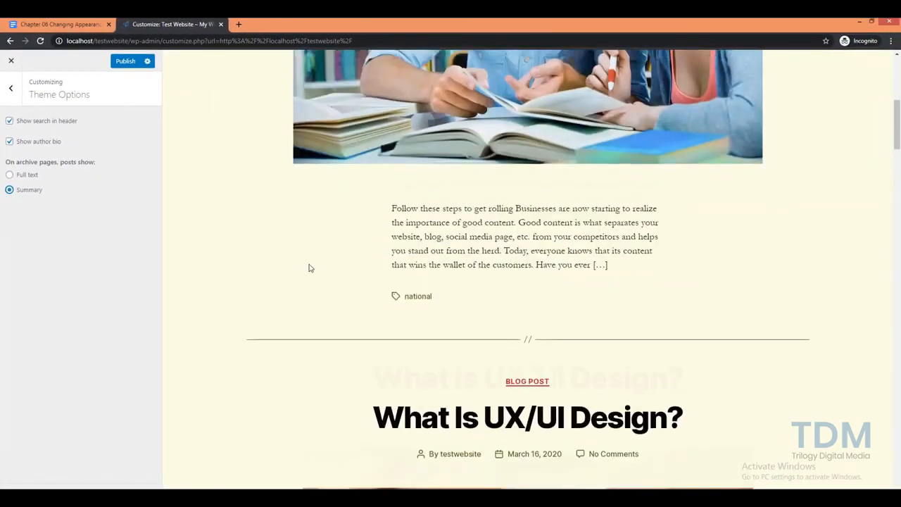
scroll(310, 268, "down", 2)
scroll(457, 220, "up", 7)
scroll(429, 261, "down", 3)
scroll(305, 264, "up", 4)
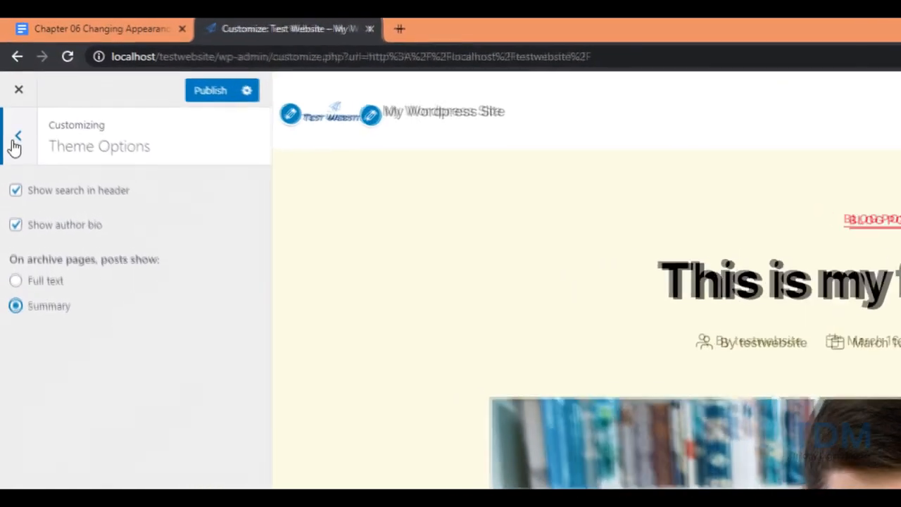
left_click(15, 105)
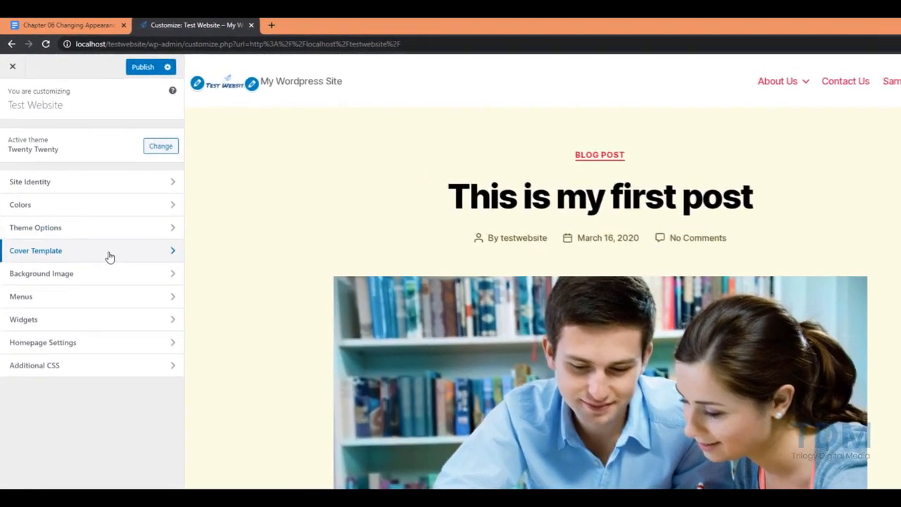
In Cover Template, toggle Fixed Background Image off and back on
left_click(97, 227)
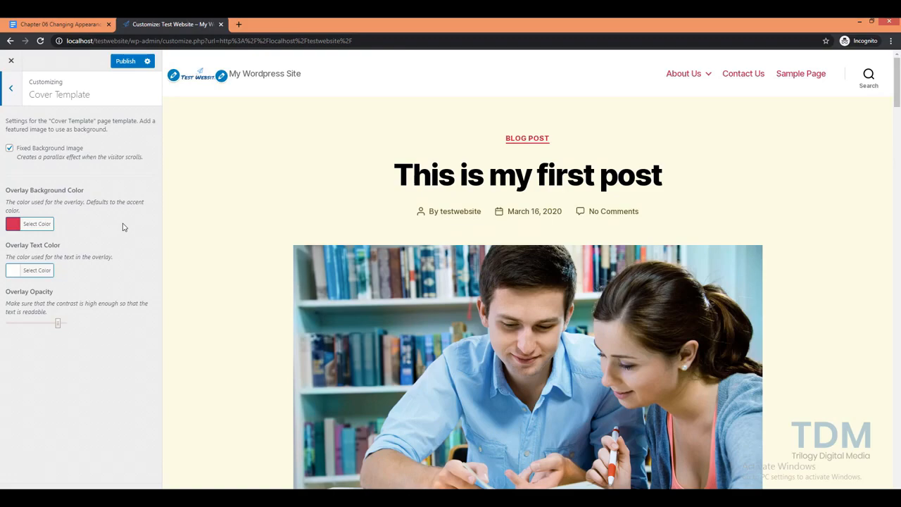
left_click(10, 149)
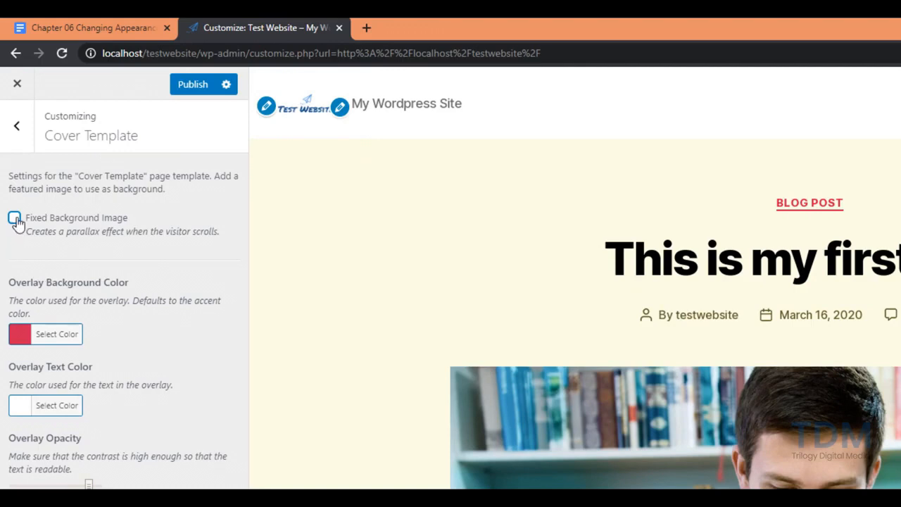
left_click(14, 219)
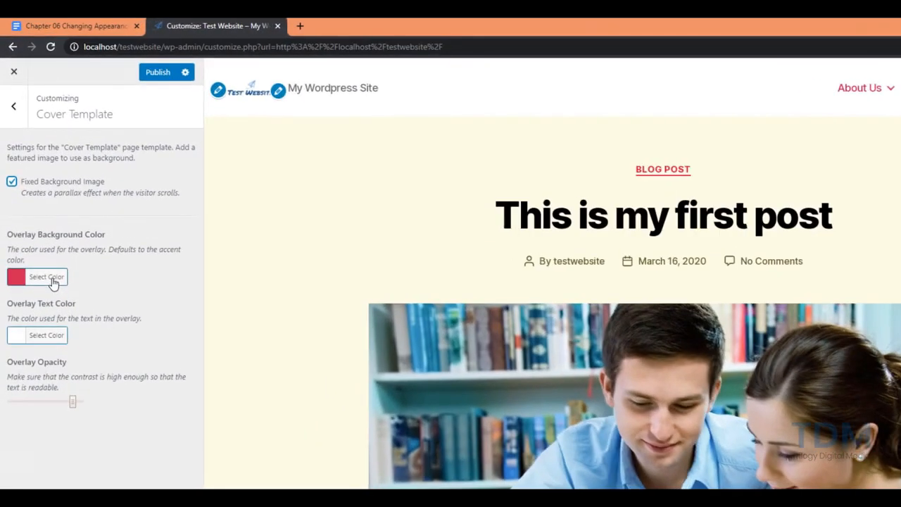
Review the overlay colours (#cd2653, #ffffff) and lower the Overlay Opacity
left_click(43, 226)
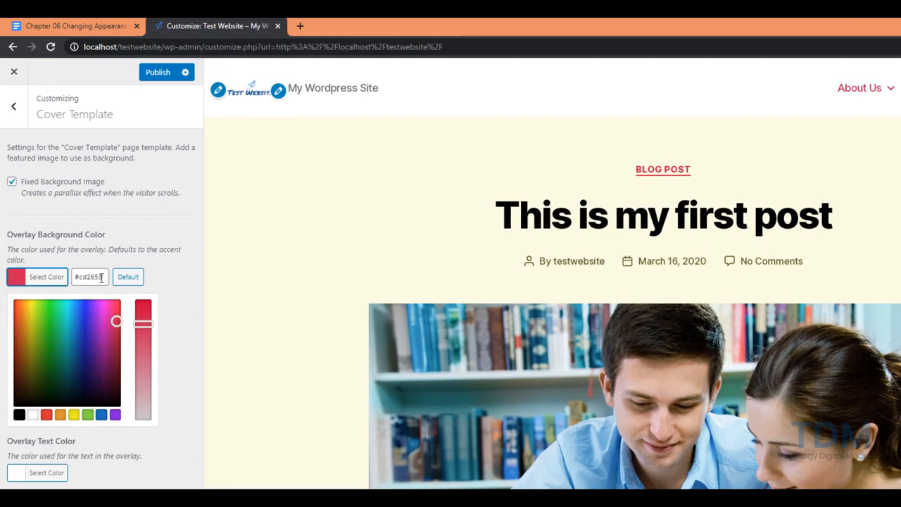
left_click(115, 322)
left_click(165, 286)
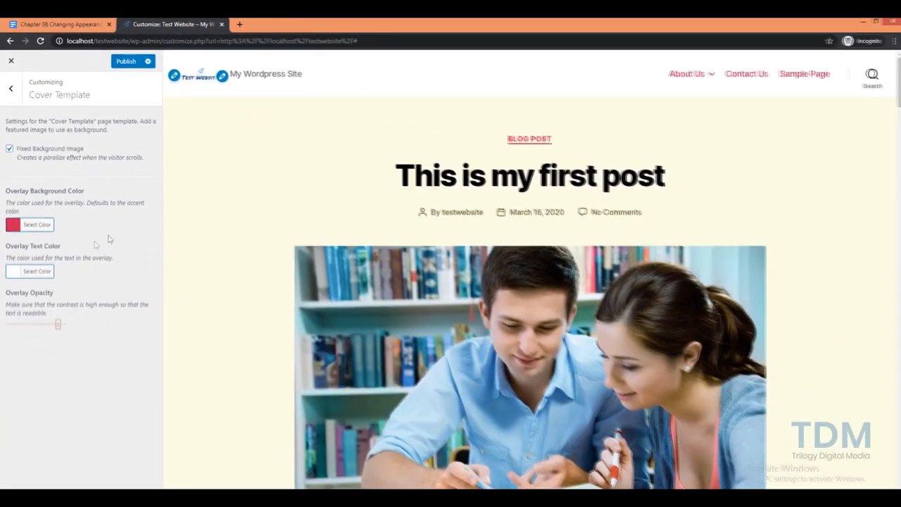
left_click(49, 273)
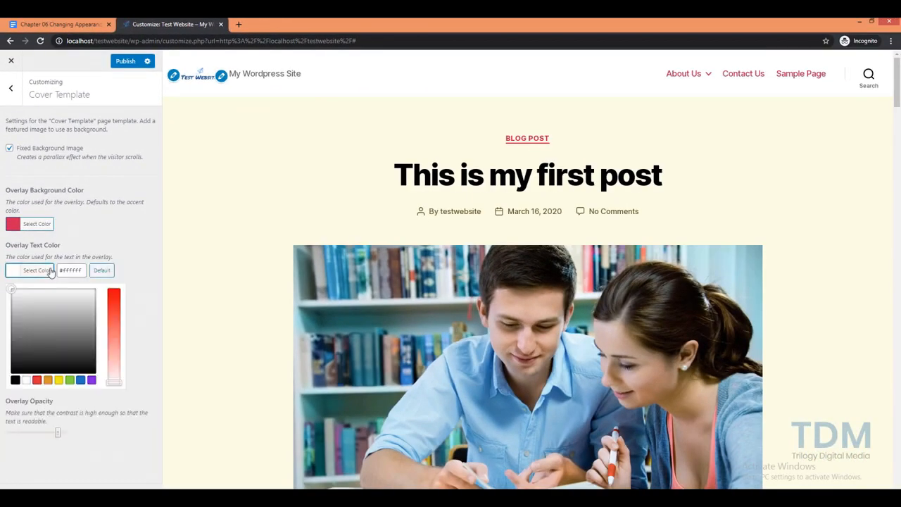
left_click(137, 241)
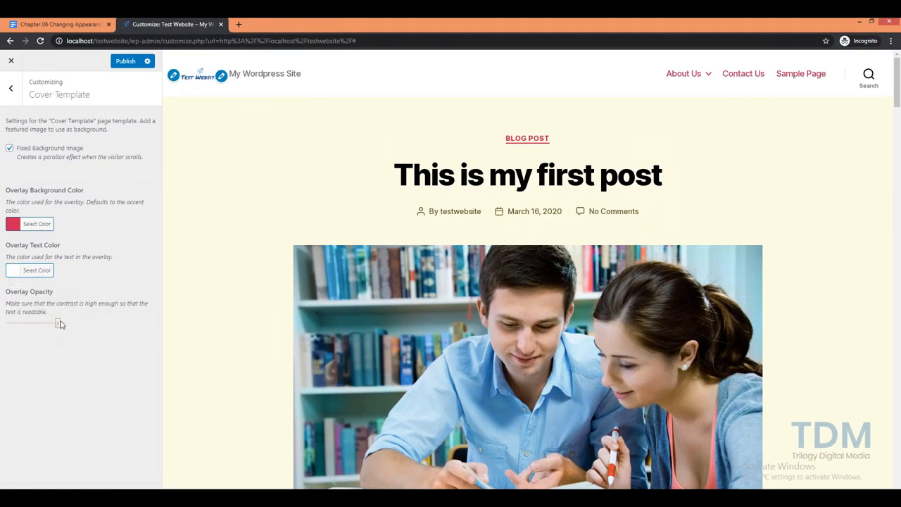
mouse_move(57, 325)
left_mouse_down()
mouse_move(35, 325)
mouse_move(46, 324)
left_mouse_up()
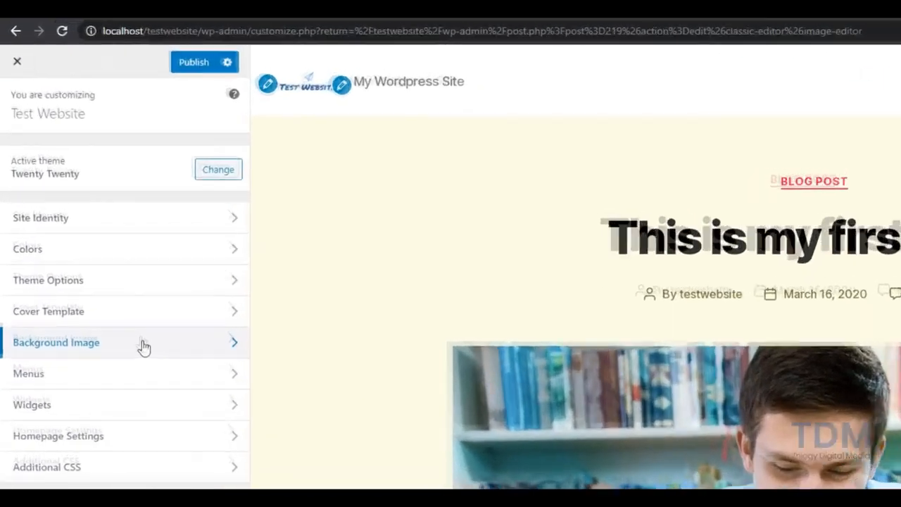
Choose background-bg.jpg from the Media Library as the site Background Image
left_click(143, 347)
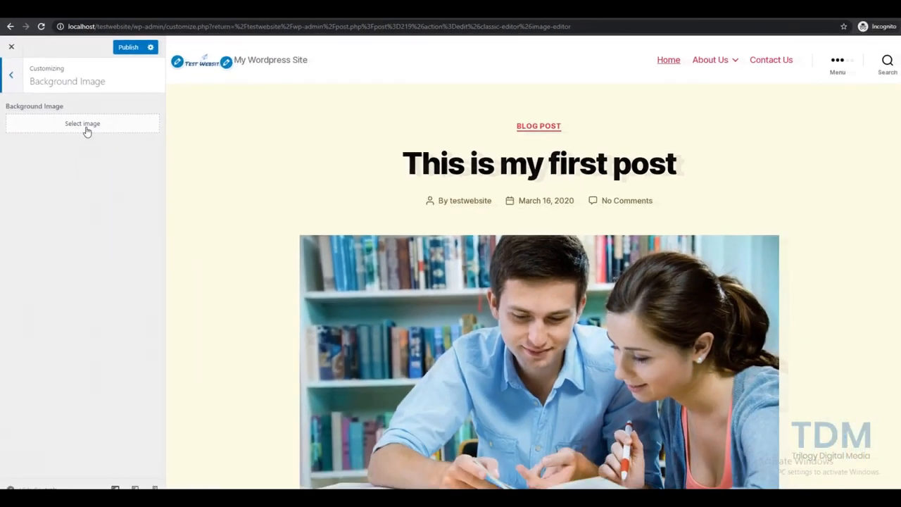
left_click(136, 189)
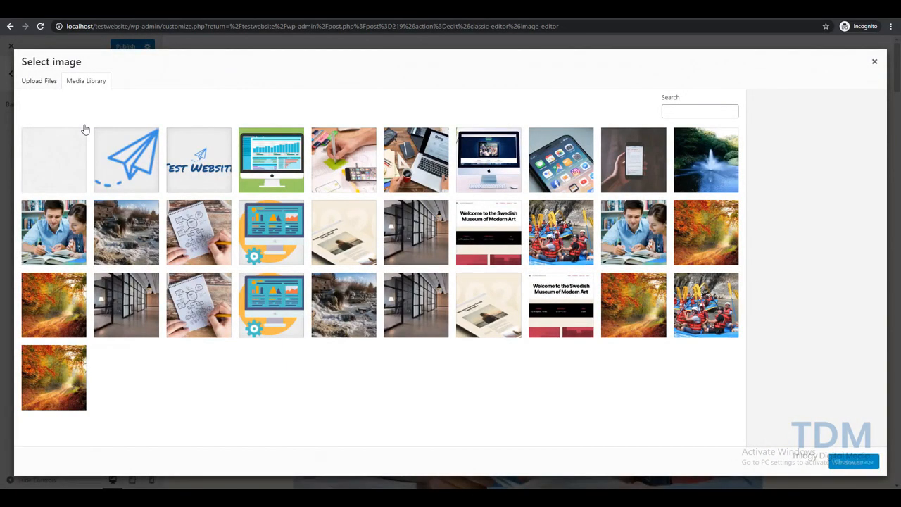
left_click(41, 82)
left_click(86, 83)
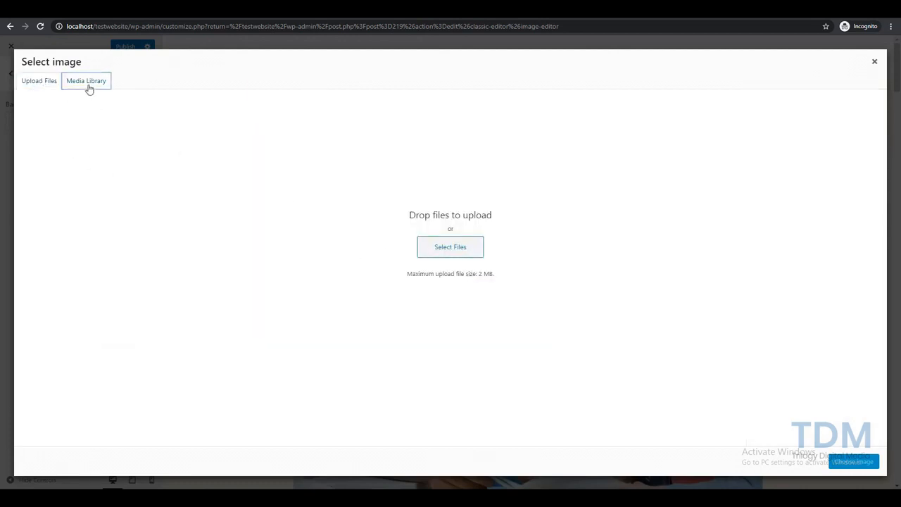
left_click(64, 167)
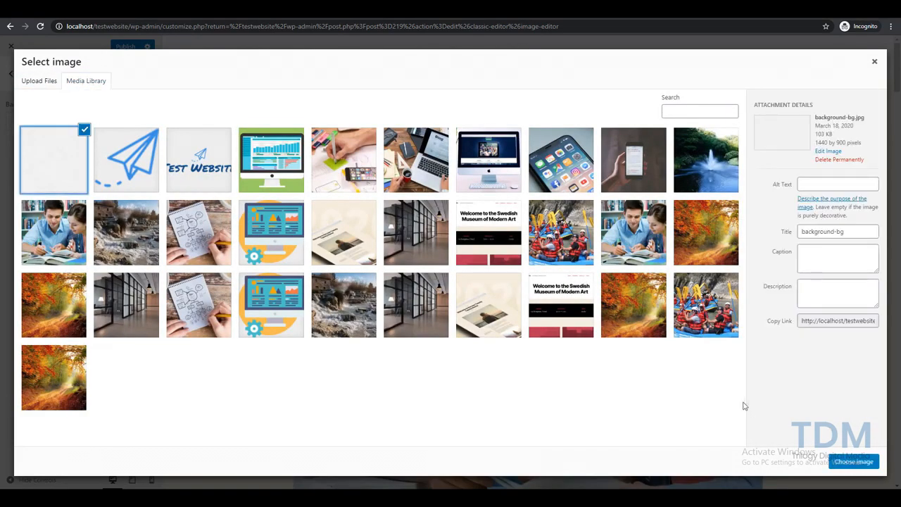
left_click(850, 465)
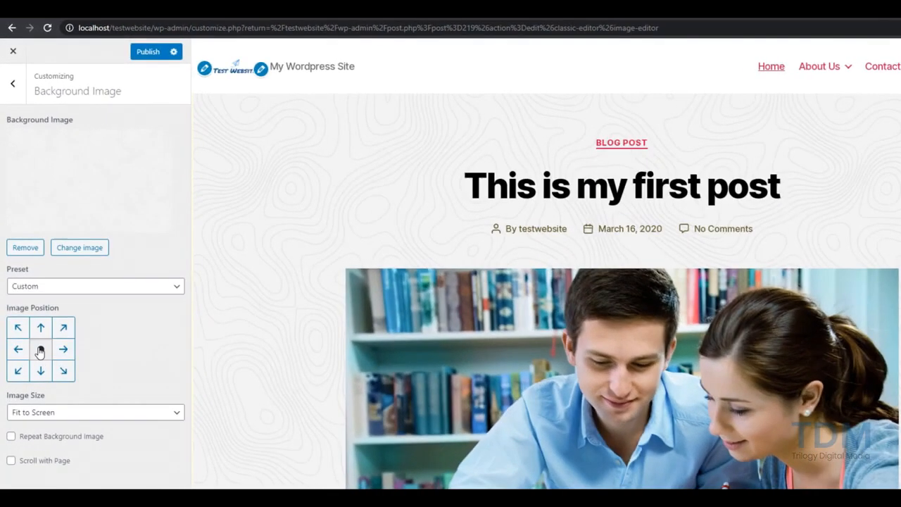
Centre the background image, leaving Repeat Background Image and Scroll with Page unchecked
left_click(39, 334)
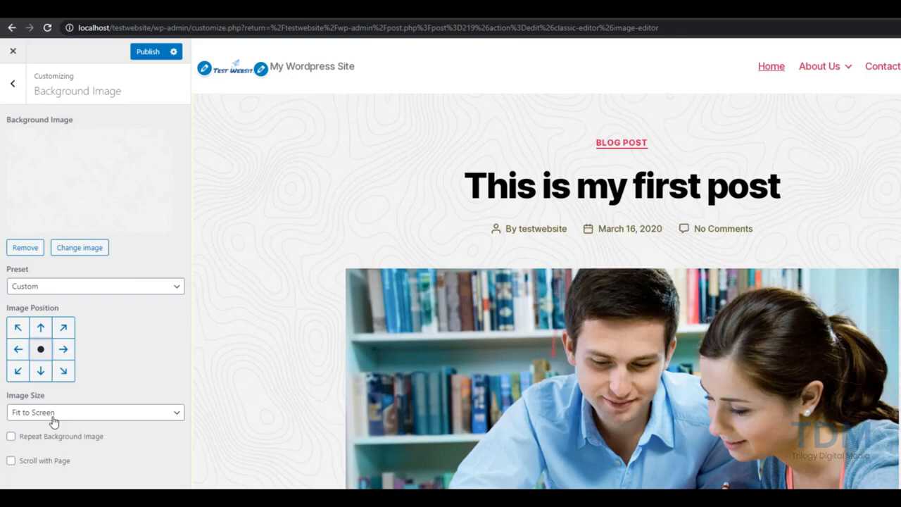
left_click(11, 437)
left_click(11, 462)
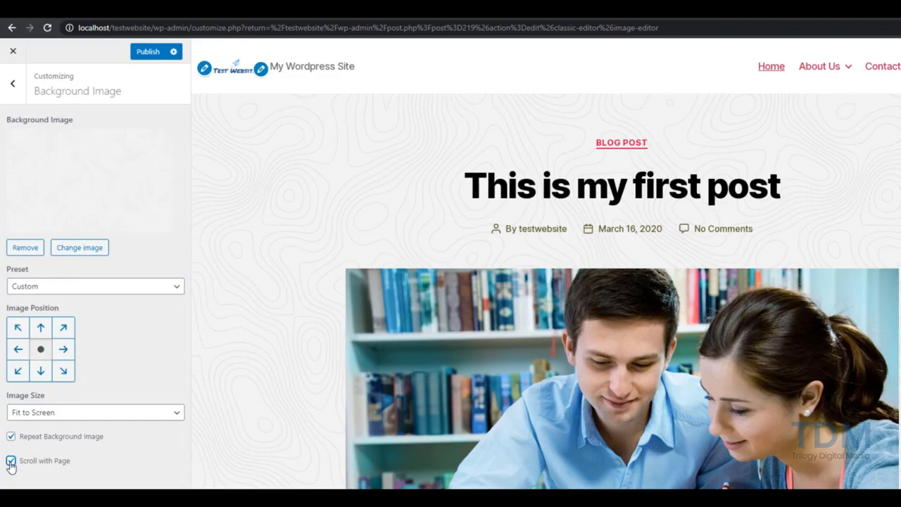
scroll(303, 401, "down", 7)
scroll(312, 416, "down", 4)
scroll(312, 416, "up", 15)
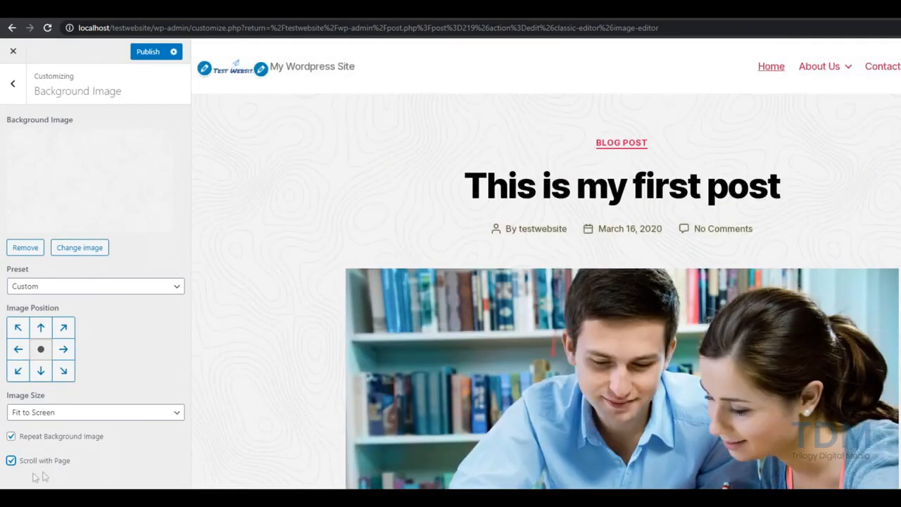
left_click(11, 461)
left_click(11, 436)
scroll(272, 343, "down", 3)
scroll(275, 256, "up", 3)
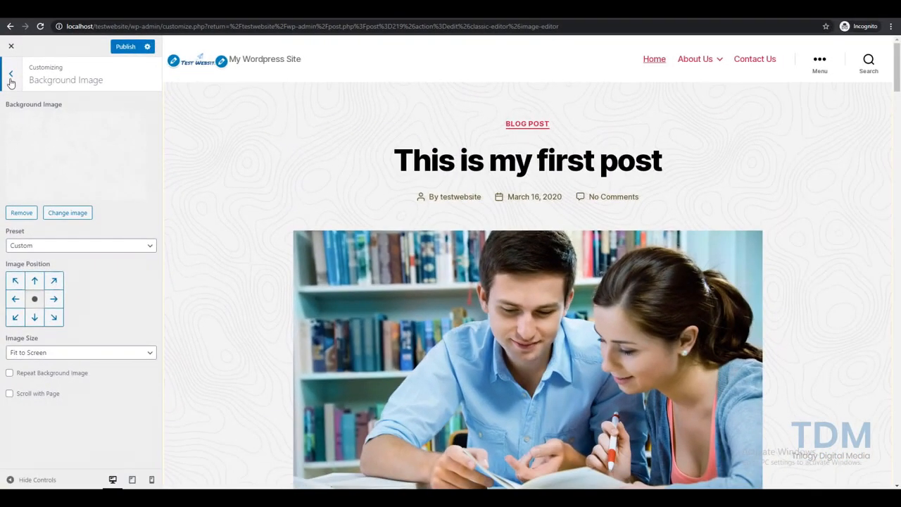
left_click(13, 83)
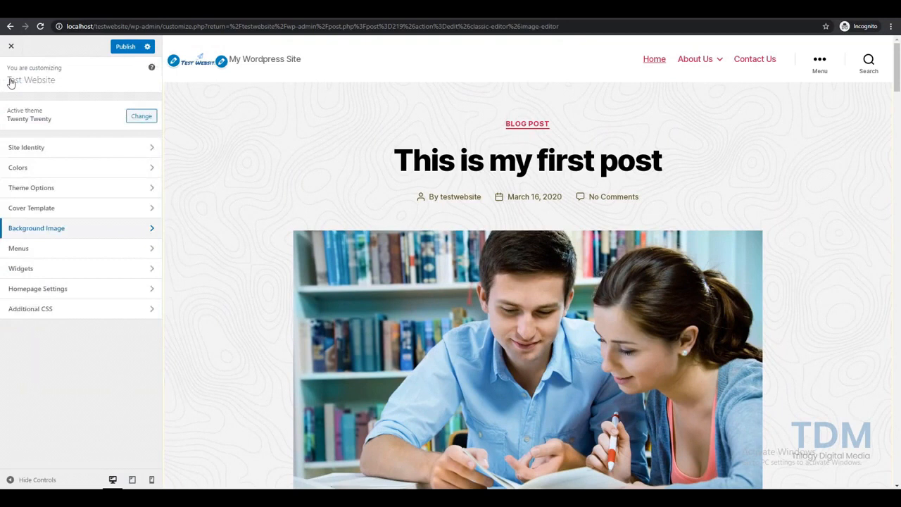
Look into the Menus section and return to the main customizer list
left_click(57, 253)
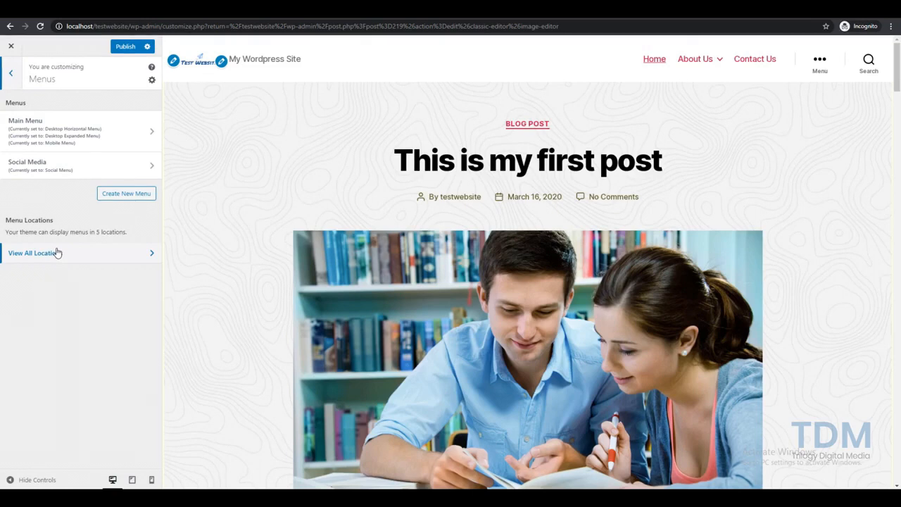
left_click(14, 83)
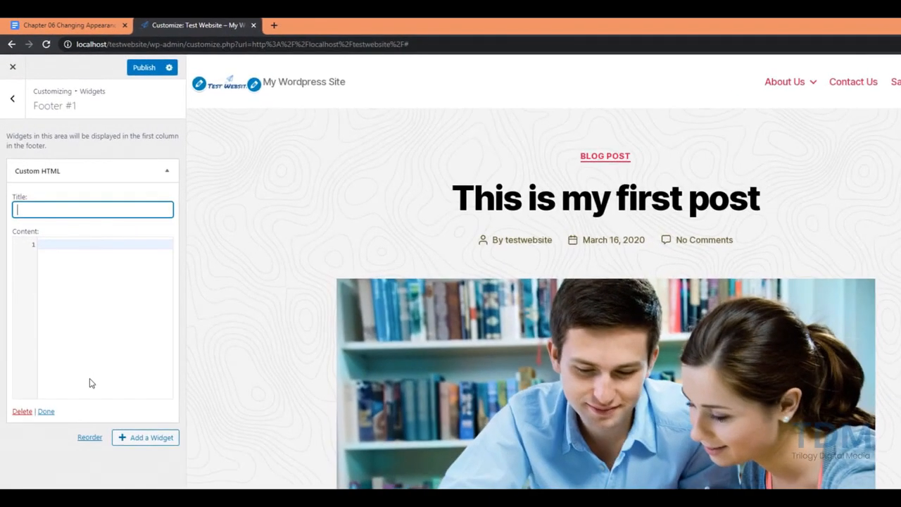
Finish the 'About Us' widget title and paste the Lorem Ipsum paragraph as its content
type("Abo")
type("ut Us")
left_click(97, 261)
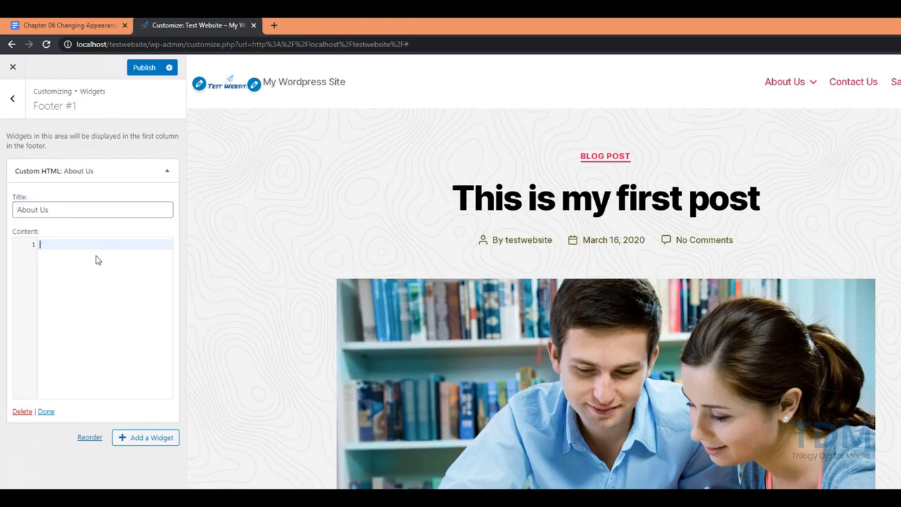
type("Lorem Ipsum is simply dummy text of the printing and typesetting industry. Lorem Ipsum has been the industry's standard dummy text ever since the 1500s, when an unknown printer took a galley of type and scrambled it to make a type specimen book. It has survived not only five centuries, but also the leap into electronic typesetting, remaining essentially unchanged.")
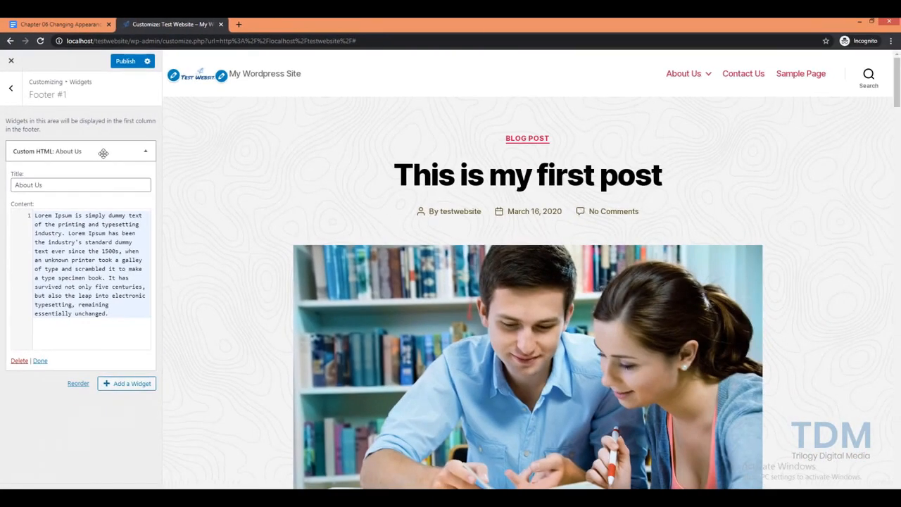
left_click(103, 153)
Add a Text widget to Footer #1 titled 'Contact Us'
left_click(114, 383)
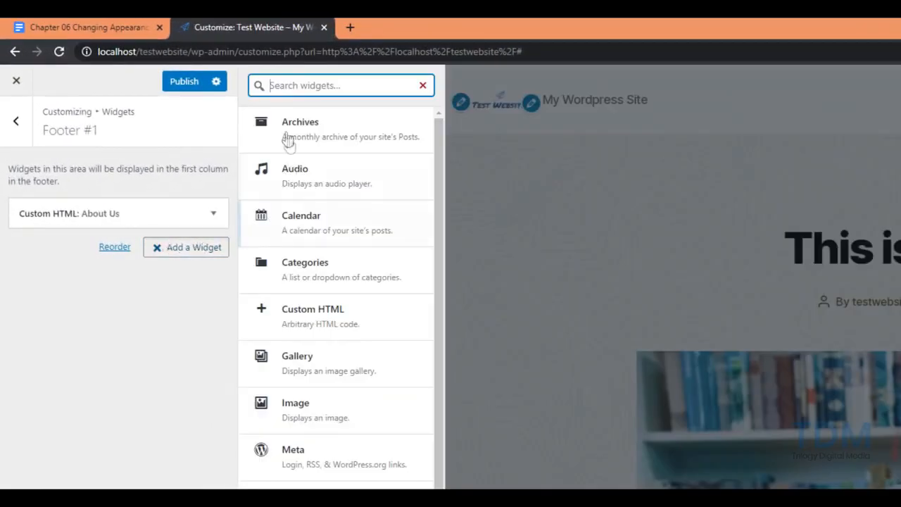
type("text")
left_click(307, 117)
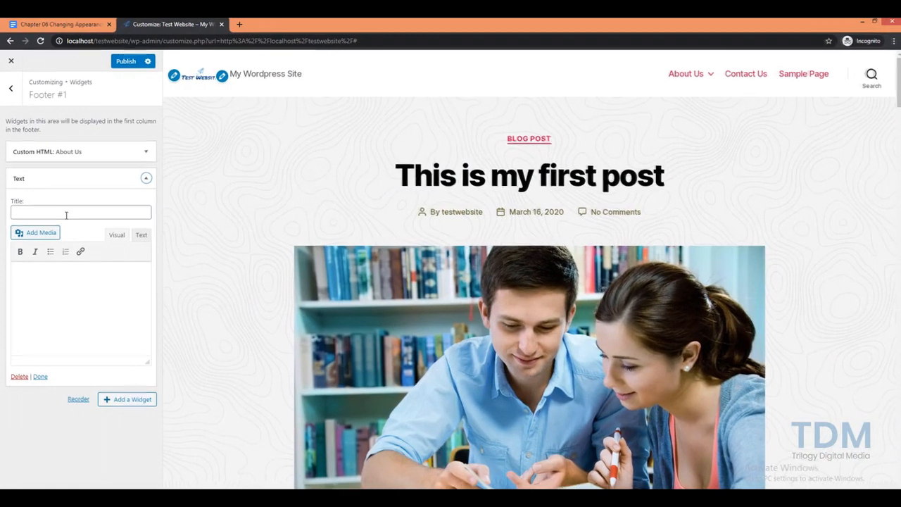
left_click(66, 213)
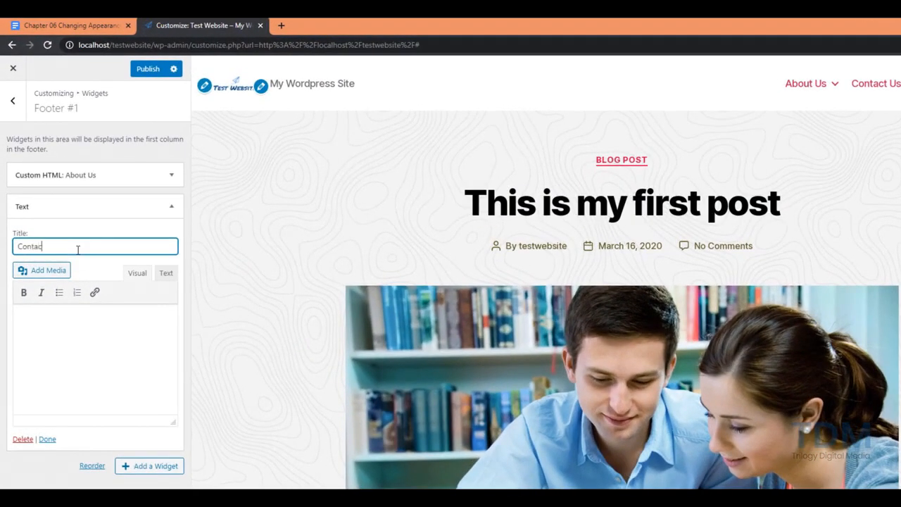
type("Contact Us")
Write the body: 'Please Feel free to Contact Us', the street address and city, phone and e-mail lines
left_click(81, 321)
type("Please Feel free to Contact Us")
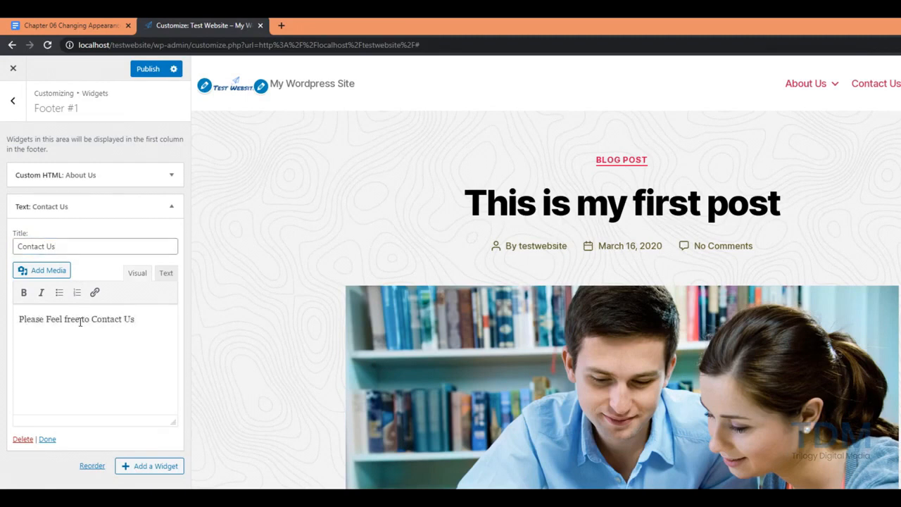
key("Return")
type("Mid Baneshwor,")
key("Return")
type("Kathmandu, Nepal")
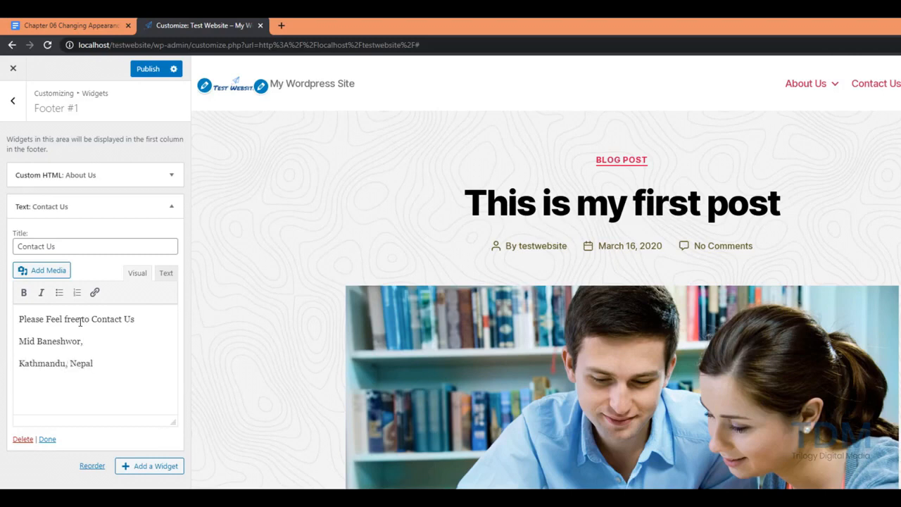
key("Return")
key("Return")
type("E")
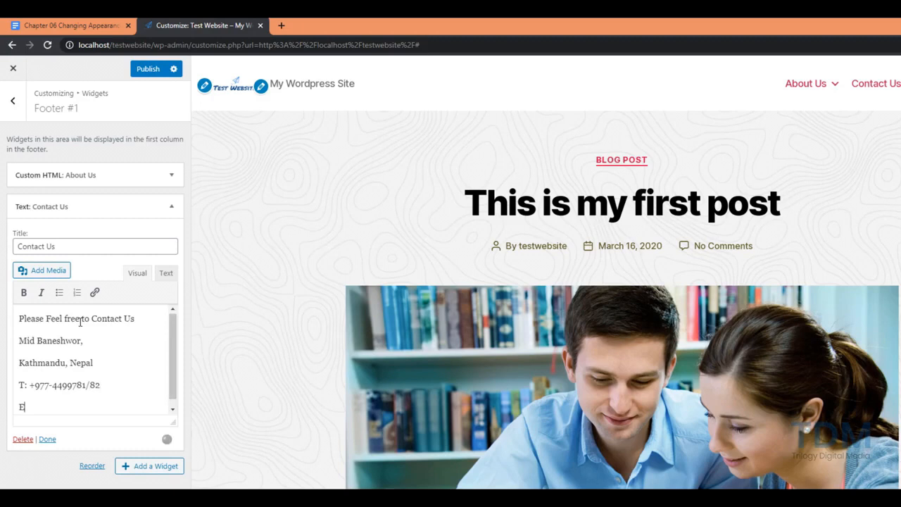
Turn the e-mail address into a link and return to the footer areas list
key("shift+Home")
key("shift+Right")
key("shift+Right")
key("shift+Right")
left_click(91, 292)
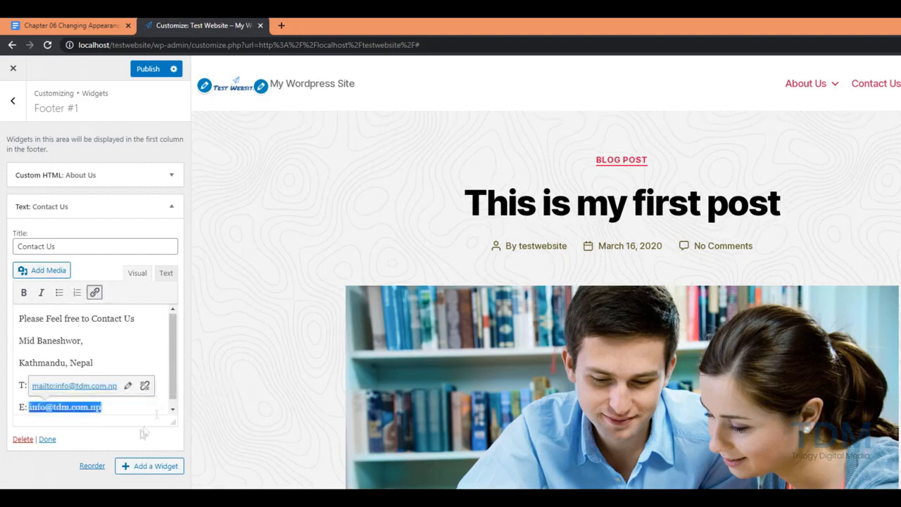
left_click(163, 435)
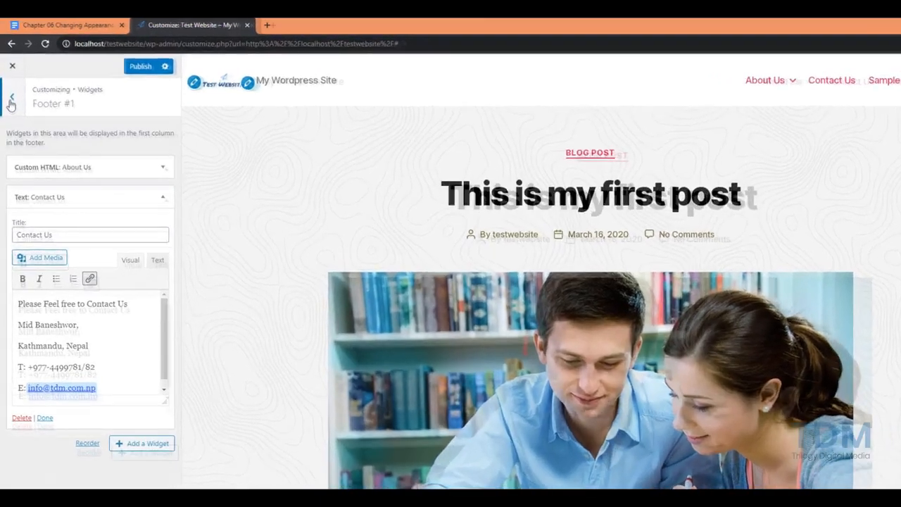
left_click(11, 88)
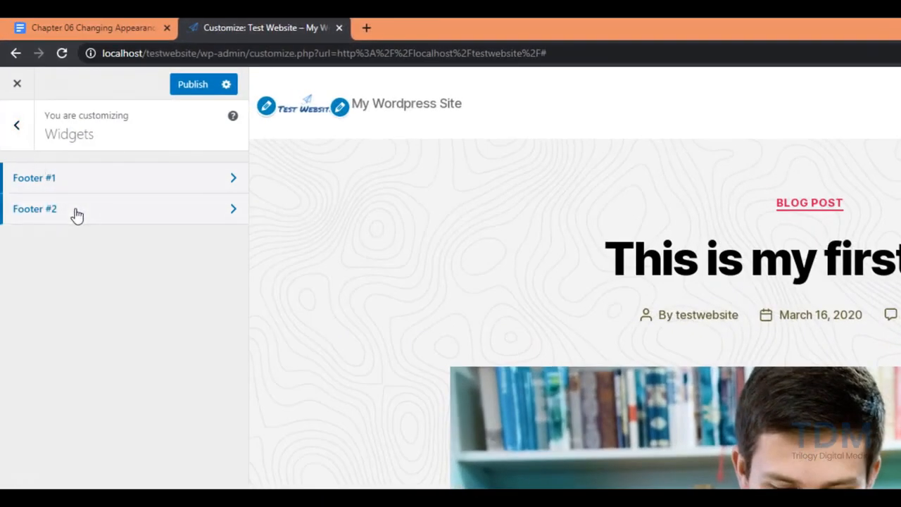
Open Footer #2, expand and collapse its Recent Posts widget, and return to the customizer root
left_click(75, 213)
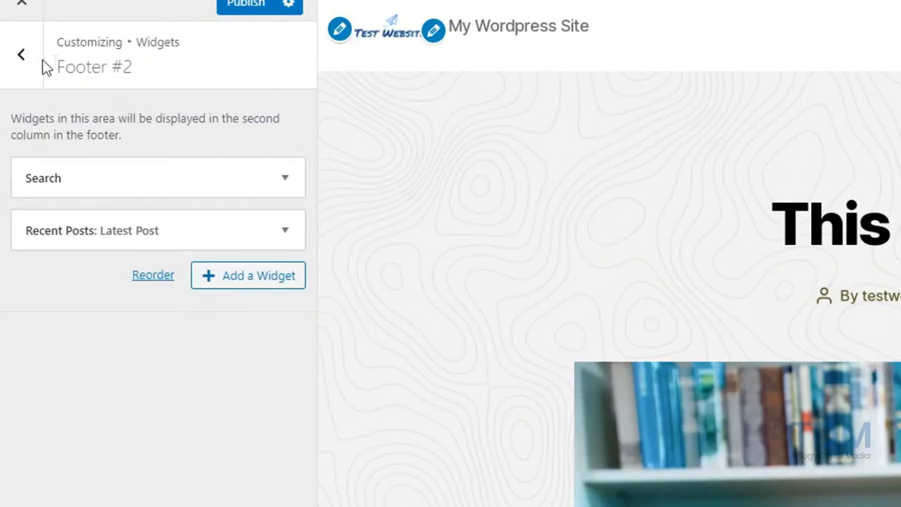
left_click(285, 230)
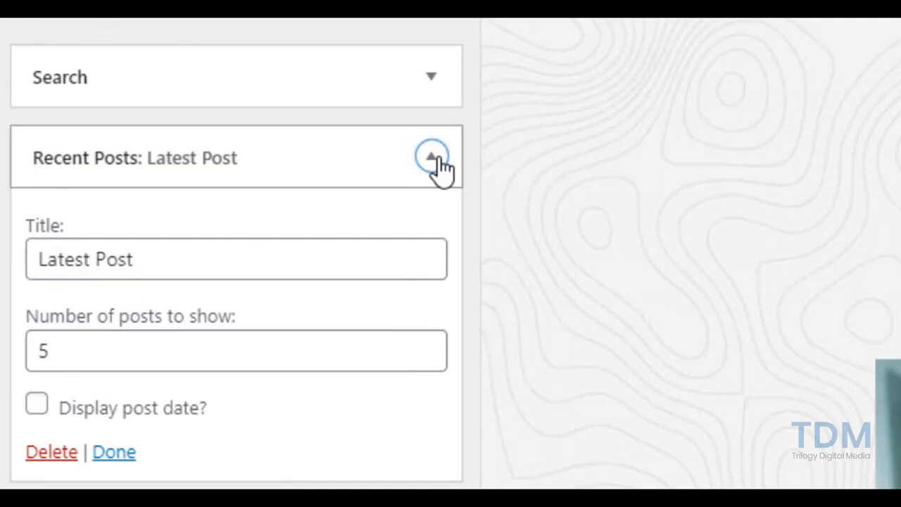
left_click(437, 159)
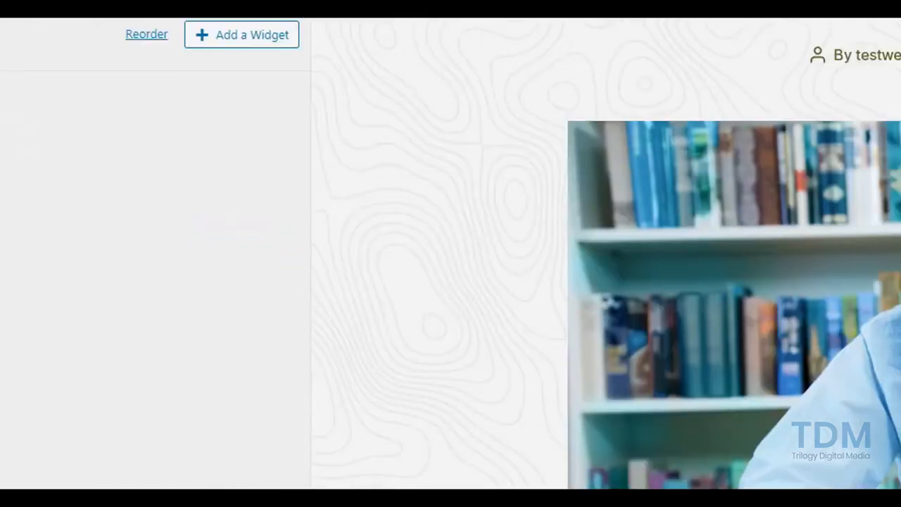
left_click(14, 91)
left_click(14, 92)
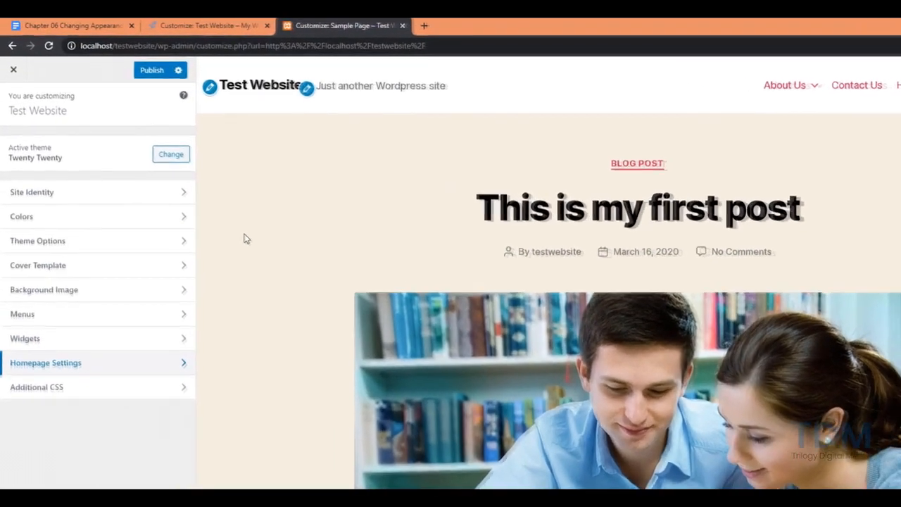
Make the homepage a static page: Home as homepage, Sample Page as posts page
left_click(110, 377)
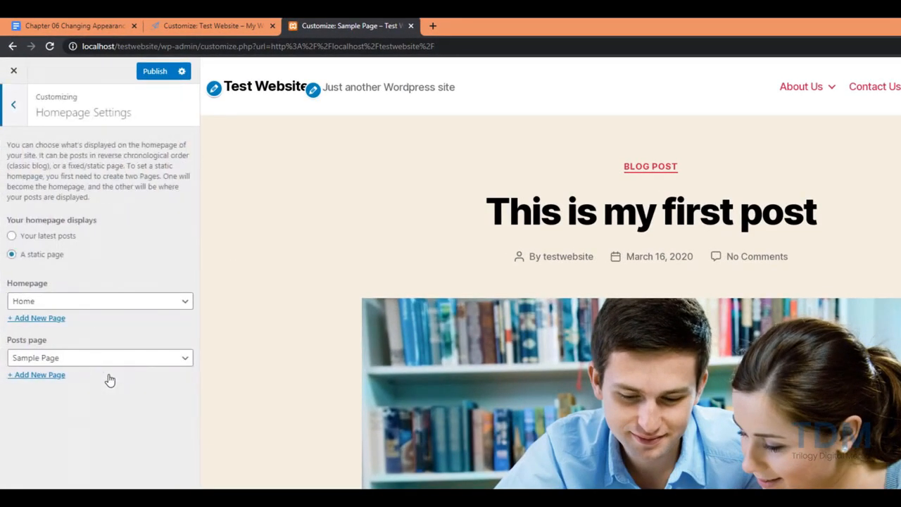
left_click(31, 240)
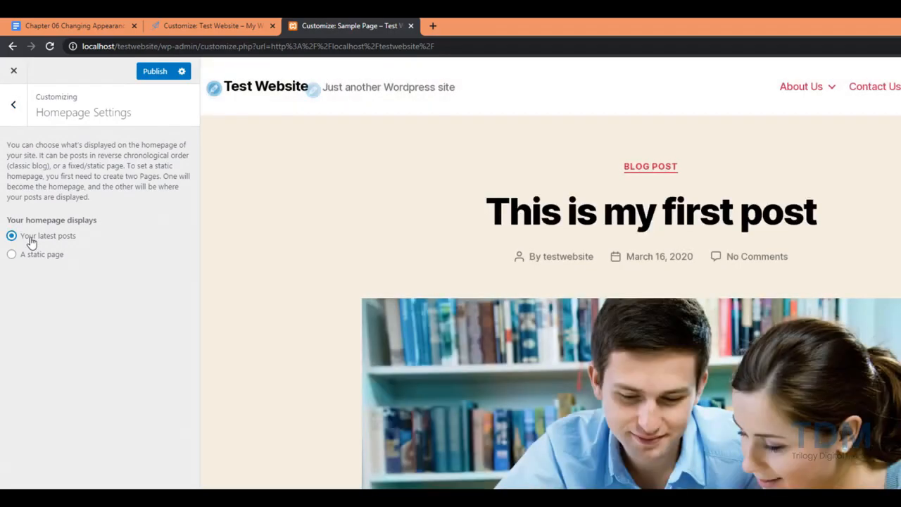
scroll(379, 284, "down", 5)
scroll(379, 284, "up", 5)
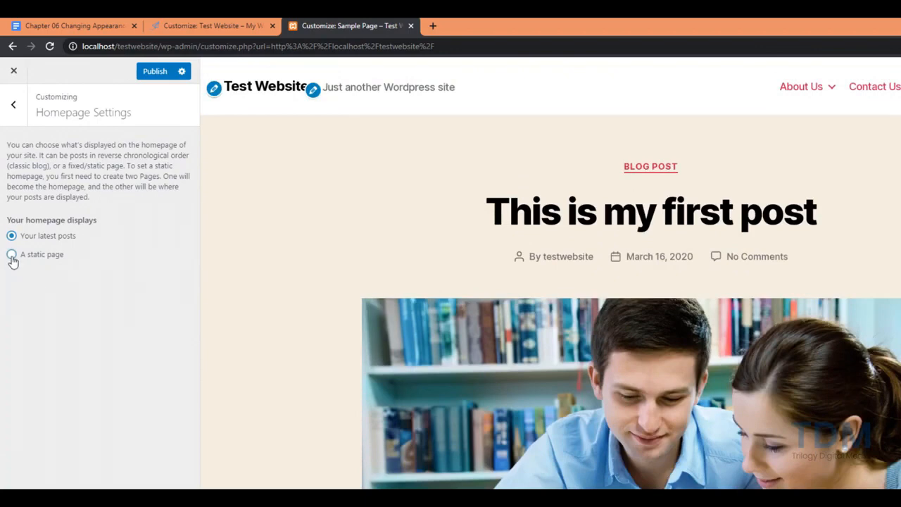
left_click(12, 255)
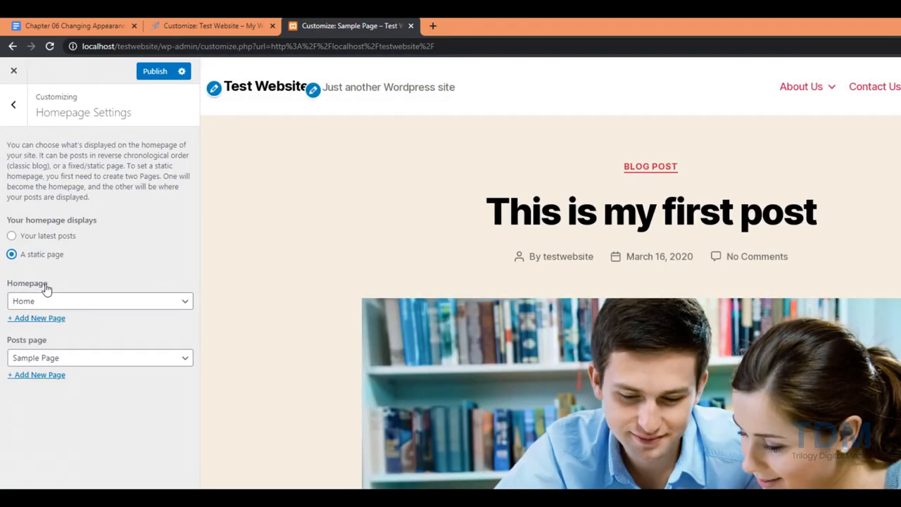
left_click(137, 302)
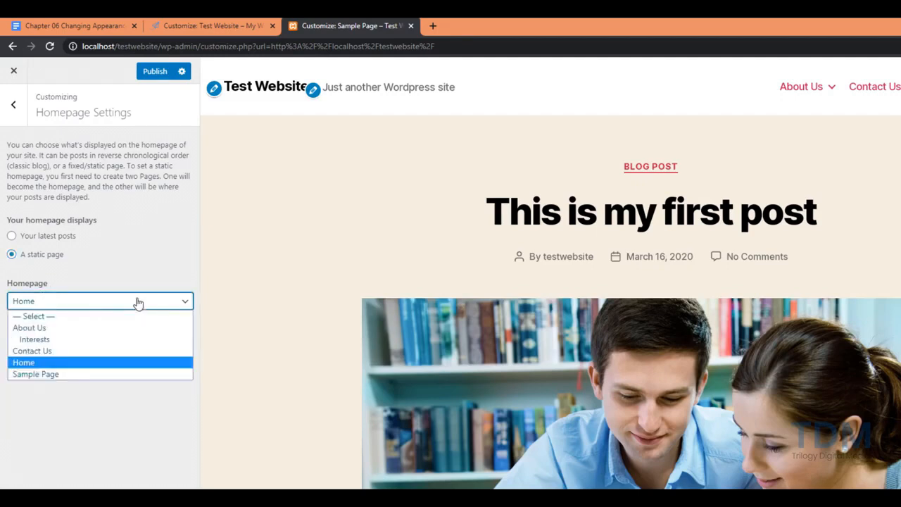
left_click(83, 363)
left_click(173, 359)
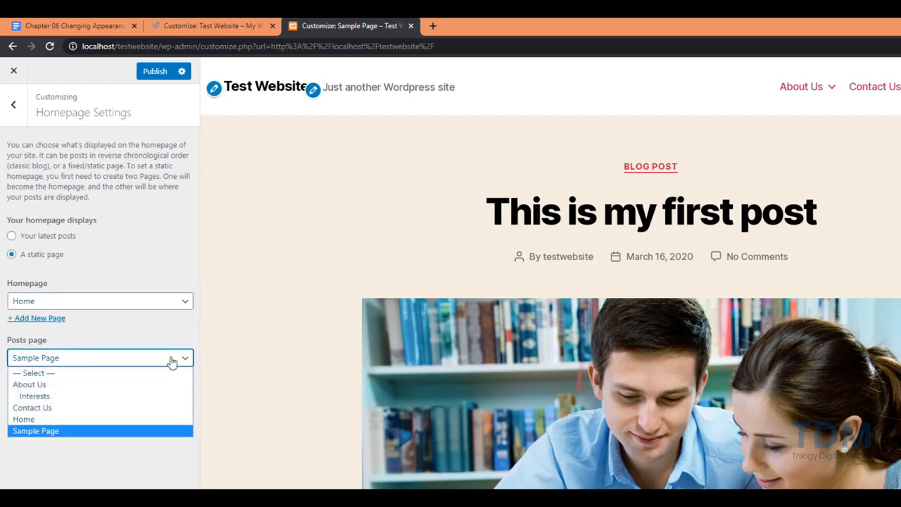
left_click(131, 431)
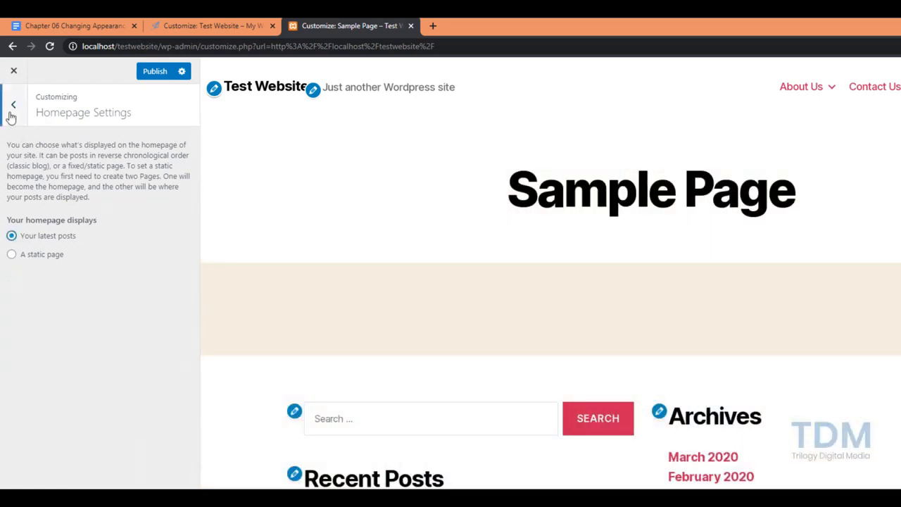
left_click(11, 113)
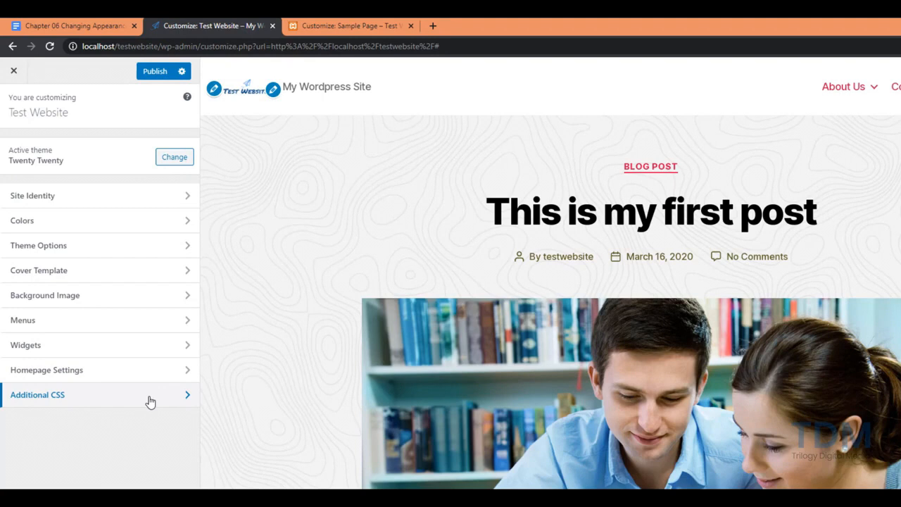
Add the Additional CSS rule blockquote{background:pink;} and publish all customizer changes
left_click(150, 402)
left_click(70, 369)
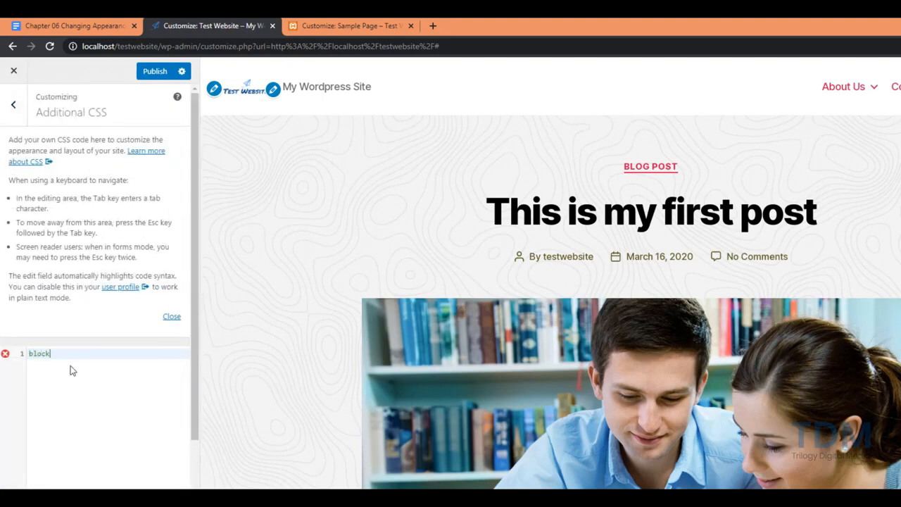
type("blockquote{back")
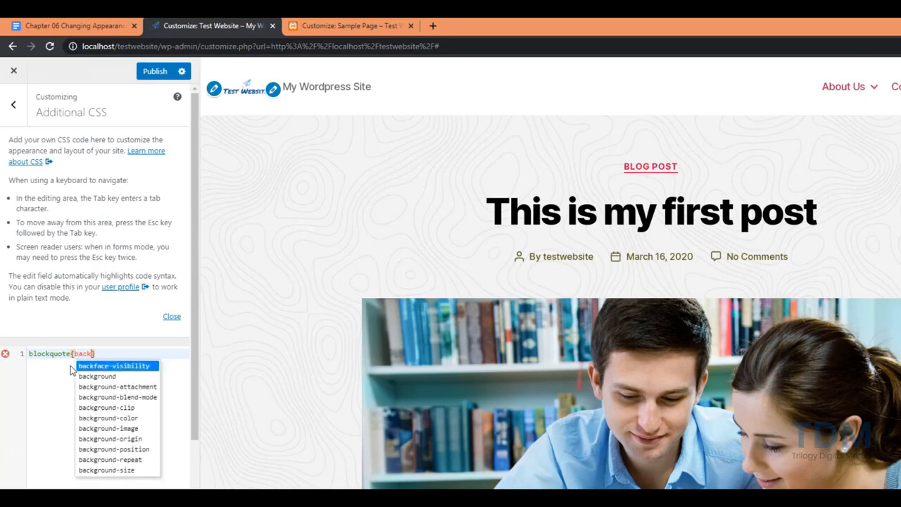
type("ground")
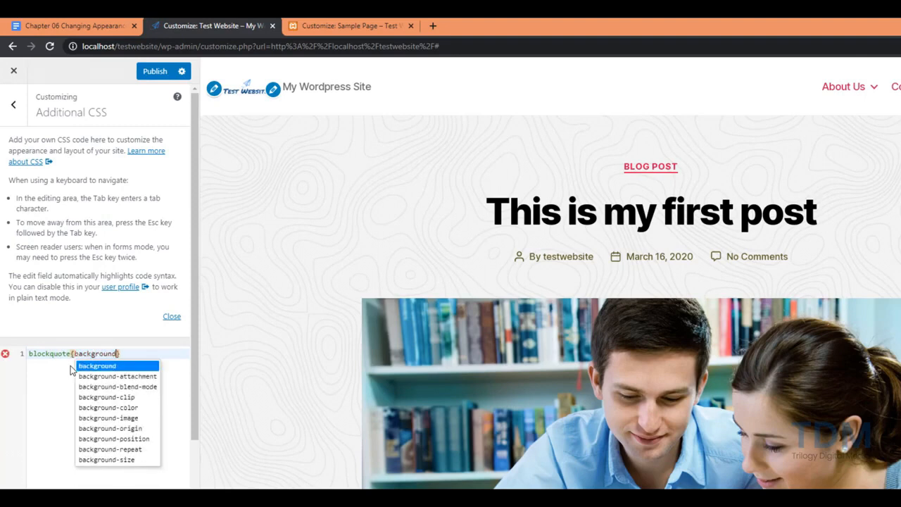
type(":pink")
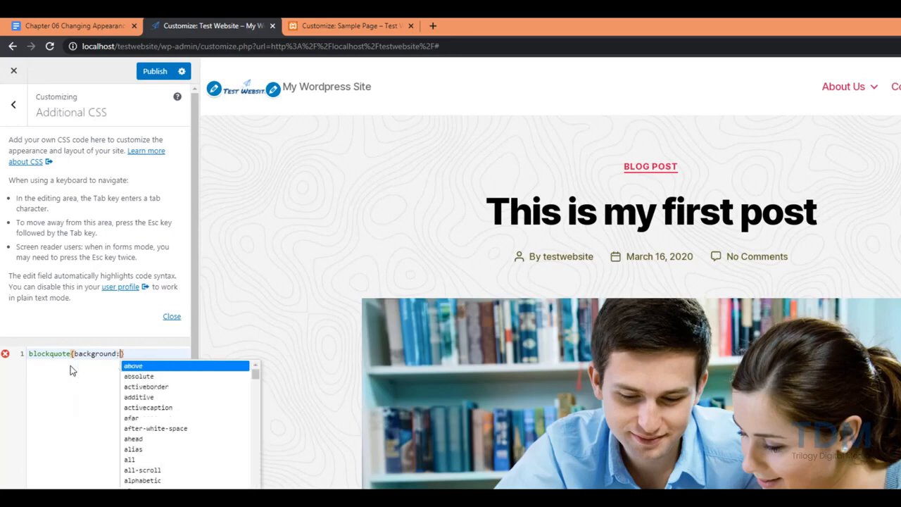
type(";")
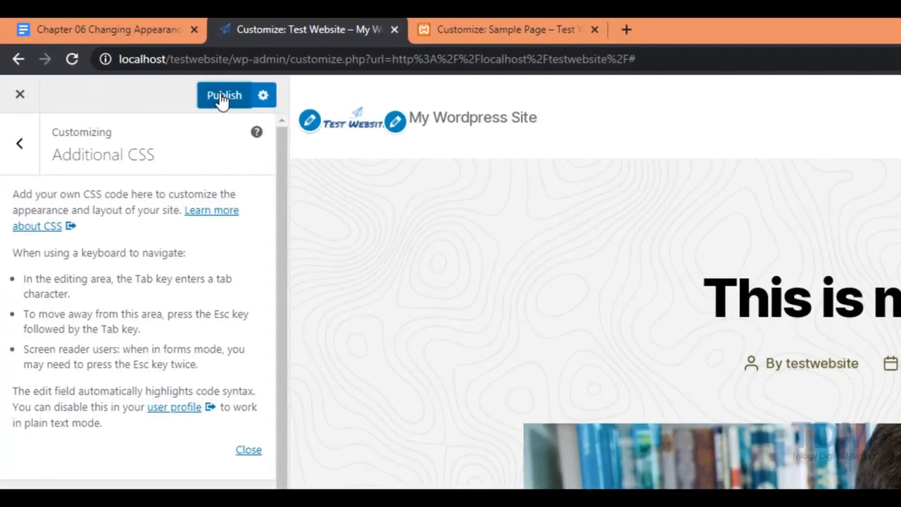
left_click(222, 97)
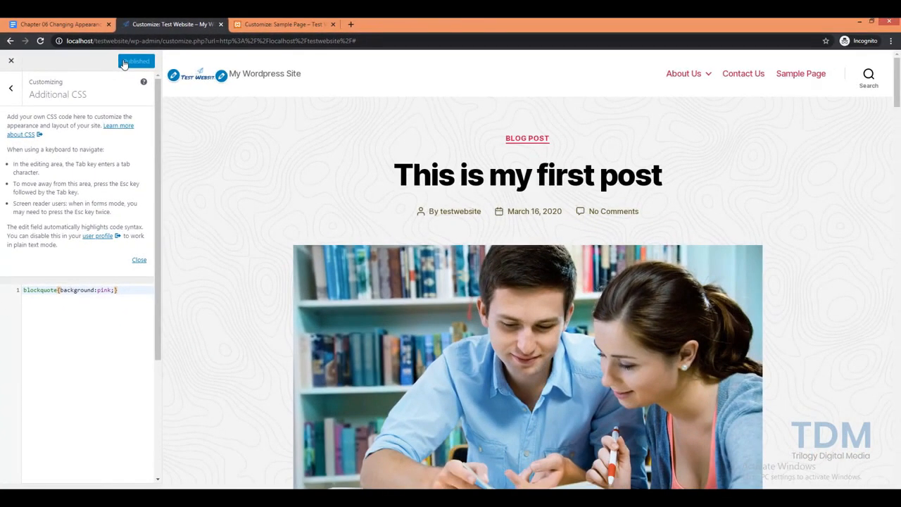
left_click(10, 87)
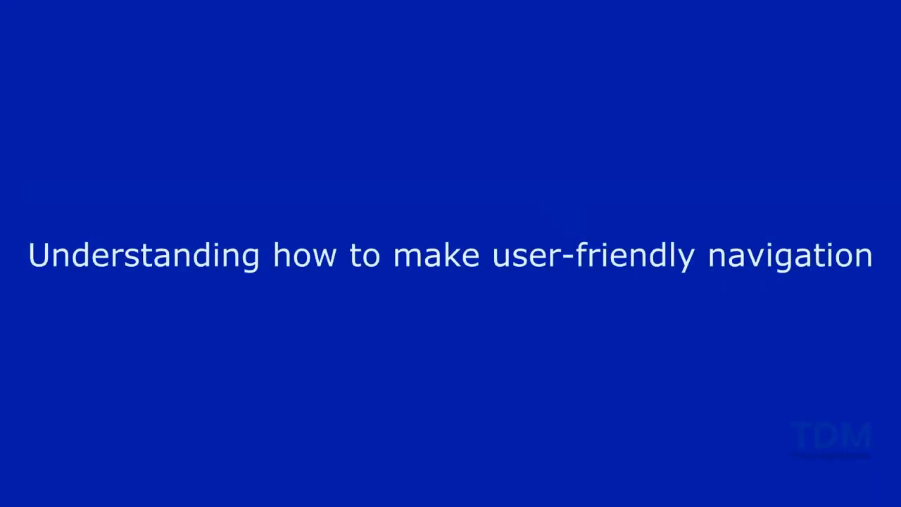
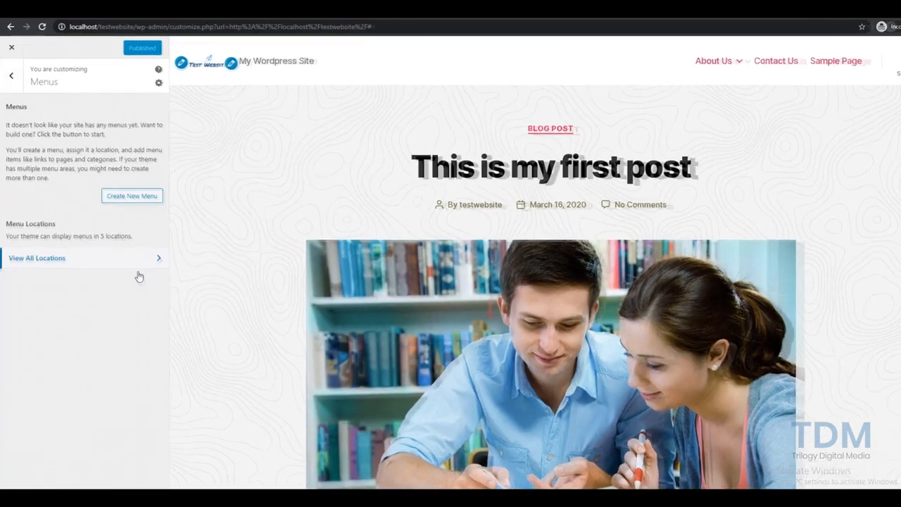
left_click(133, 263)
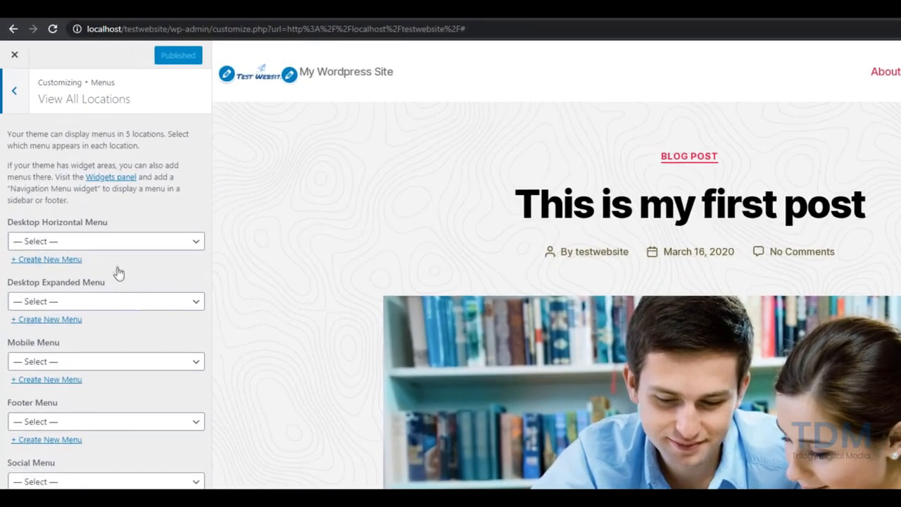
left_click(19, 113)
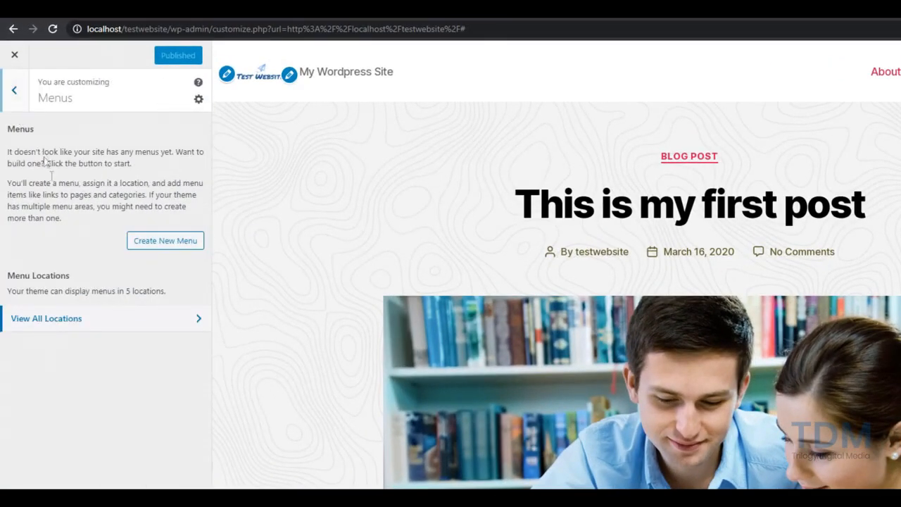
left_click(122, 335)
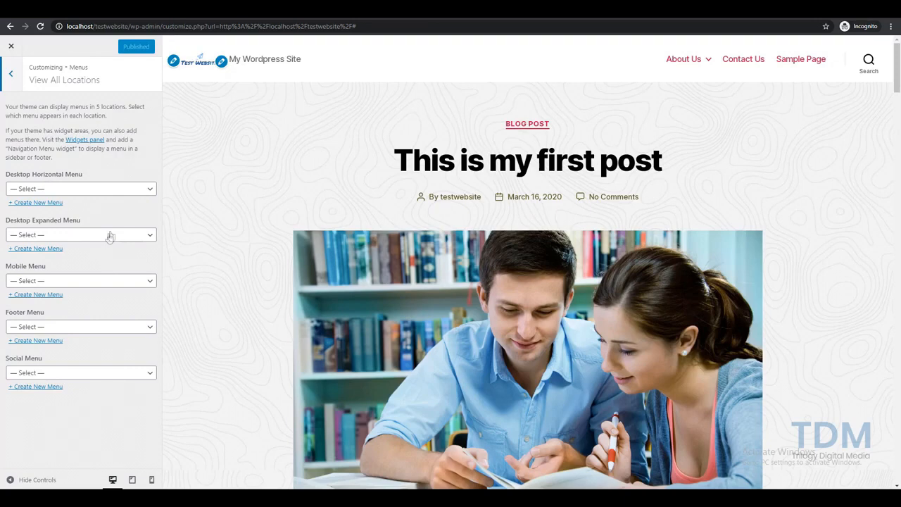
left_click(125, 192)
left_click(125, 204)
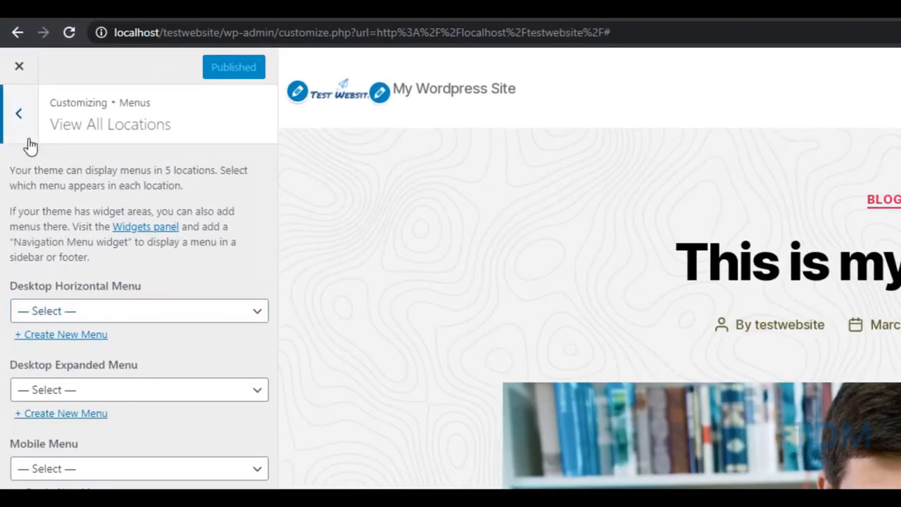
left_click(28, 139)
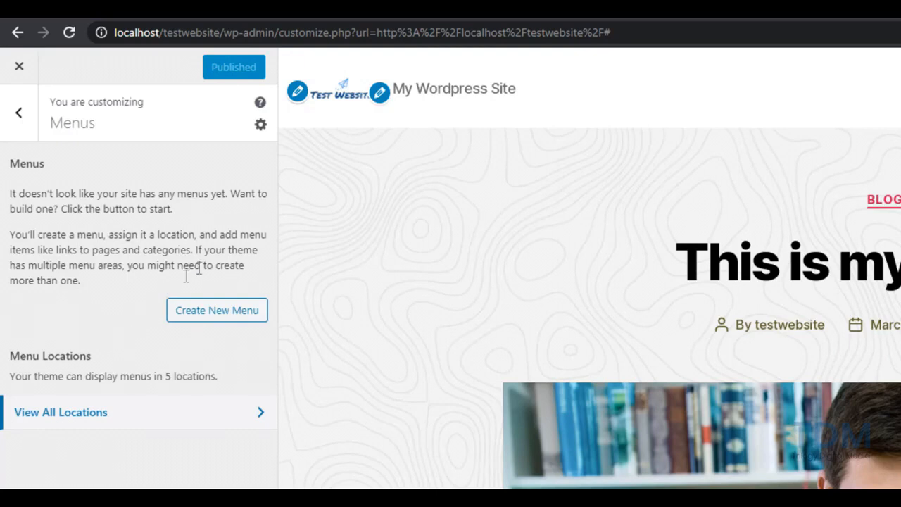
left_click(260, 124)
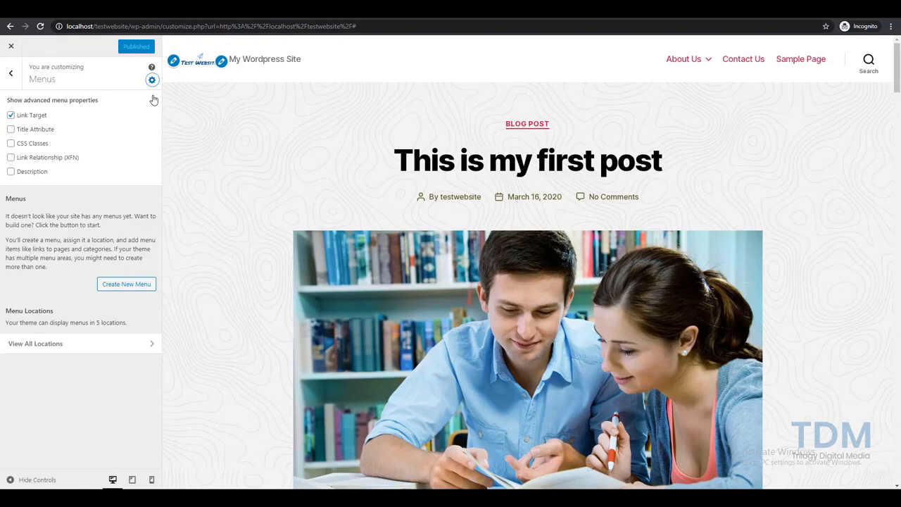
left_click(151, 80)
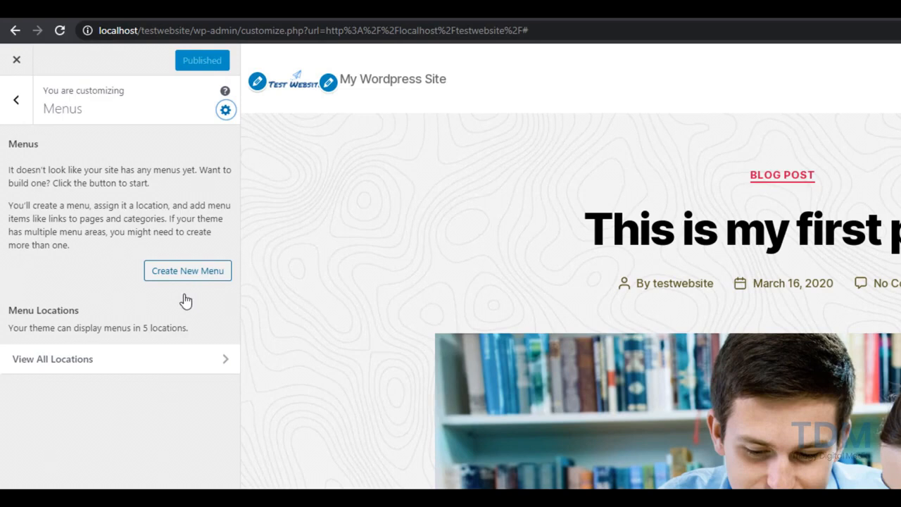
Create a menu named 'Main Menu' and assign it to the Desktop Horizontal, Desktop Expanded and Mobile locations
left_click(186, 276)
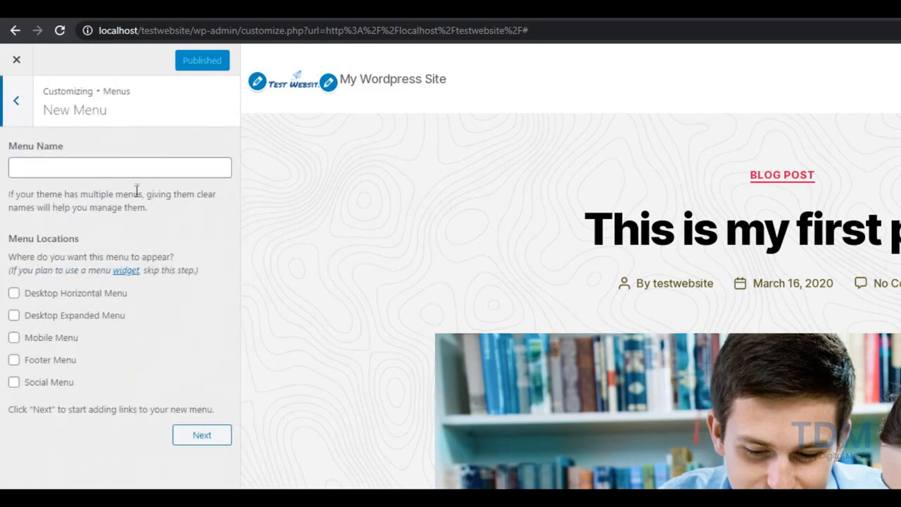
type("Mai")
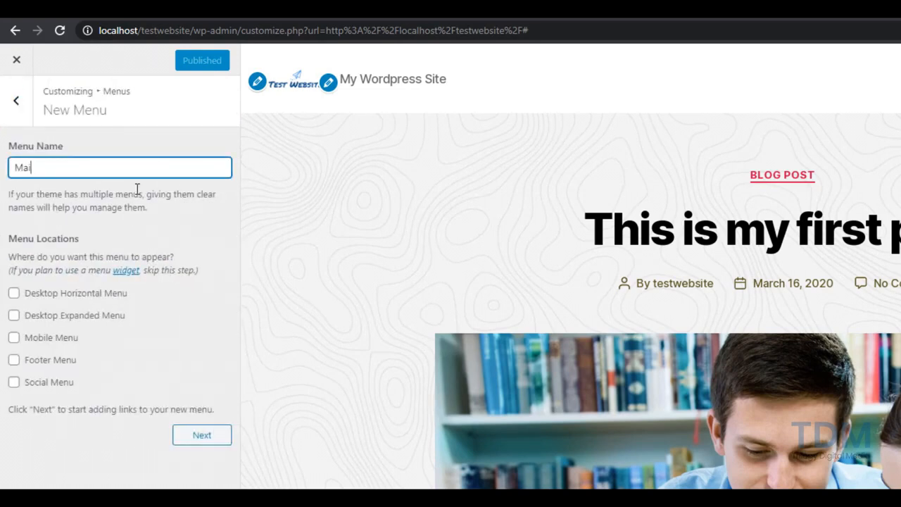
type("n Menu")
left_click(13, 294)
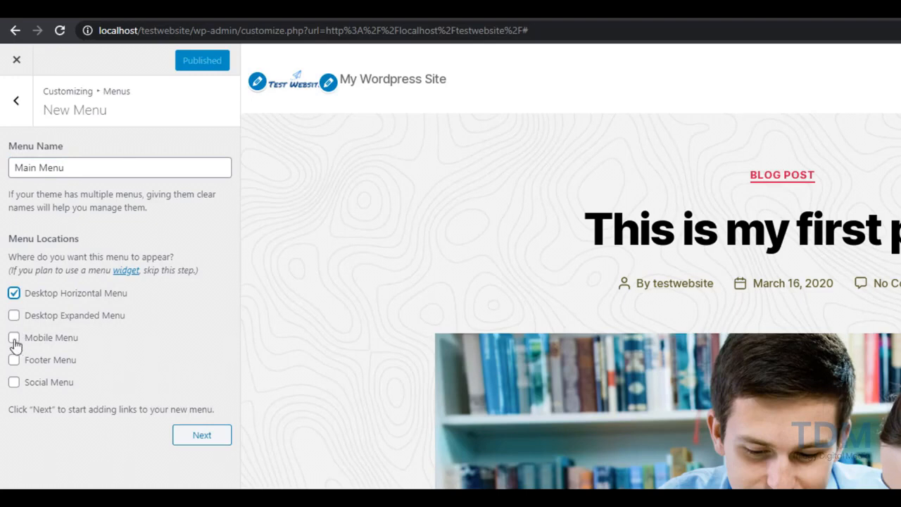
left_click(13, 316)
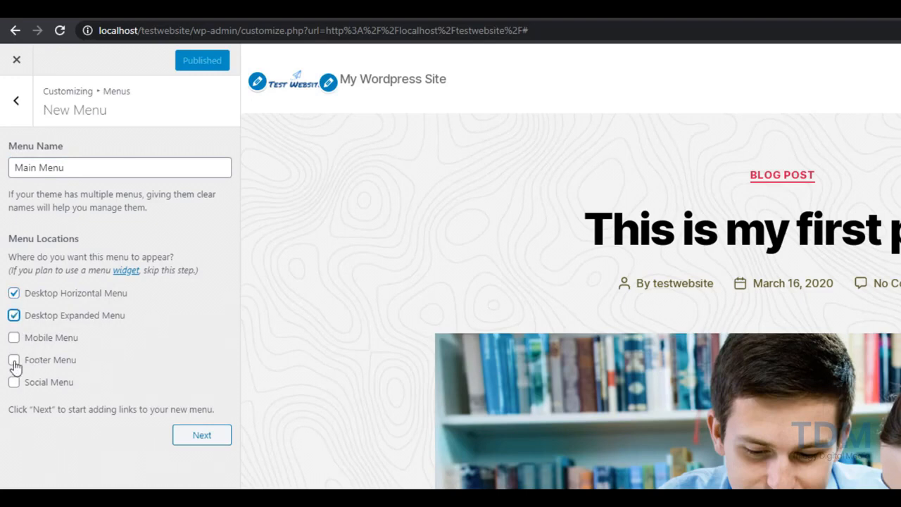
left_click(14, 339)
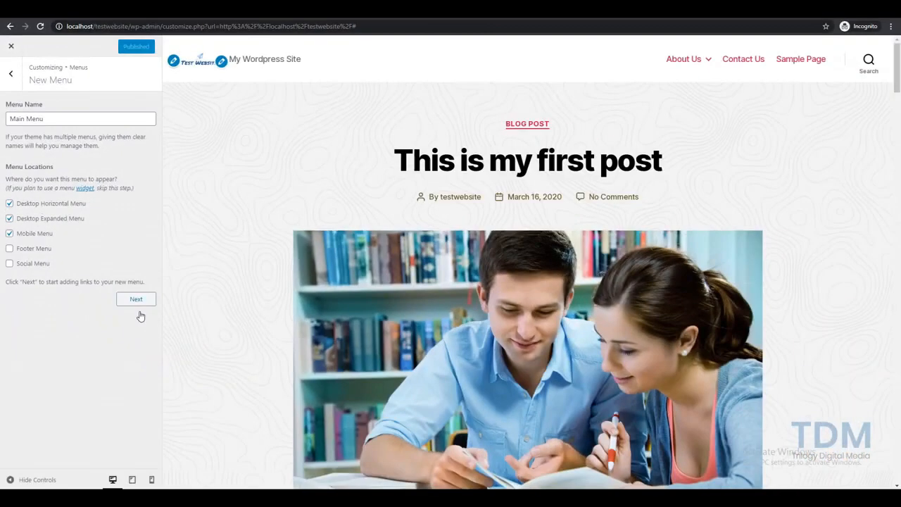
left_click(205, 444)
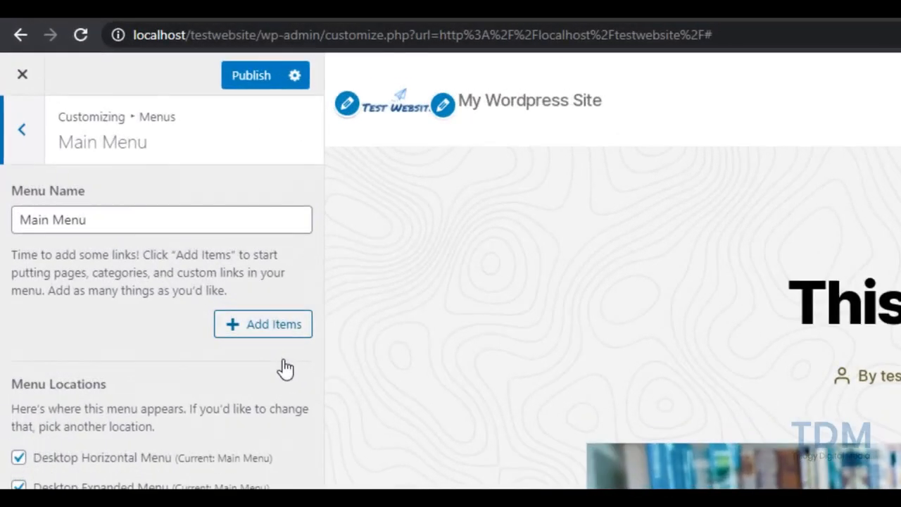
Open Add Items and look through the Custom Links URL and link text fields
left_click(276, 326)
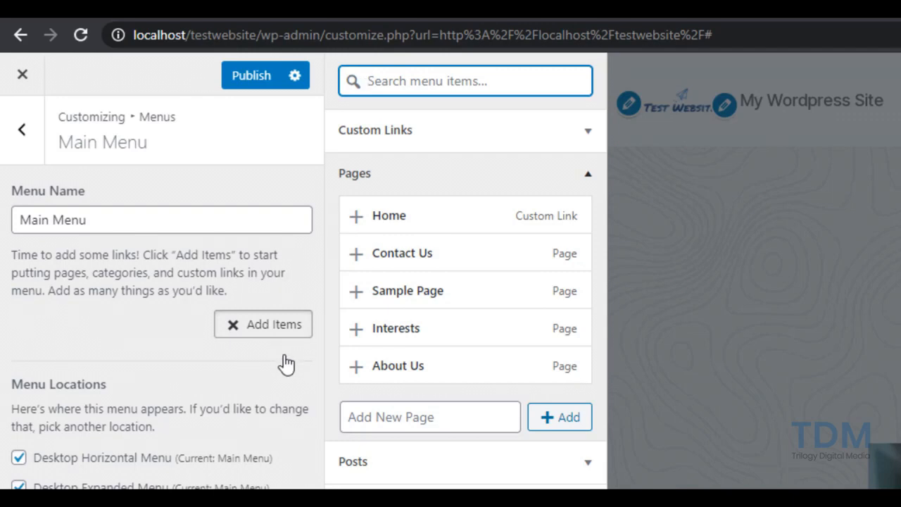
left_click(506, 141)
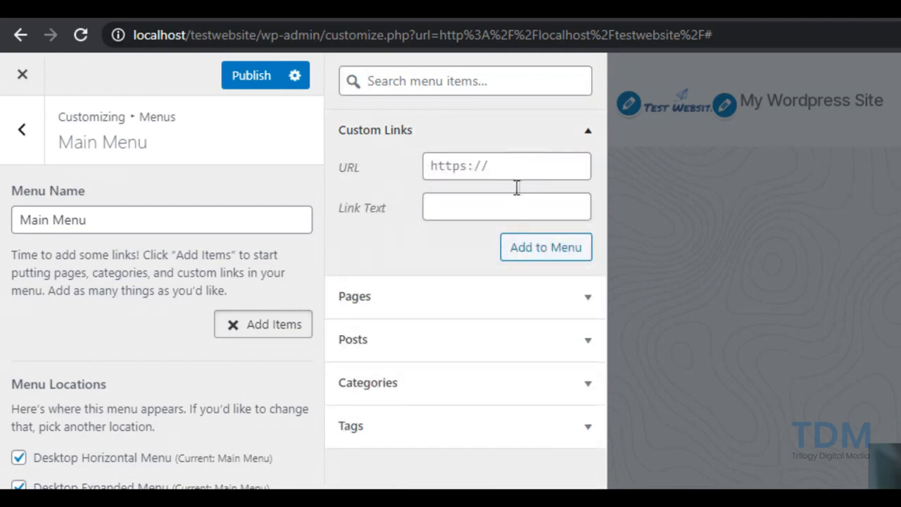
left_click(573, 176)
left_click(549, 206)
left_click(588, 132)
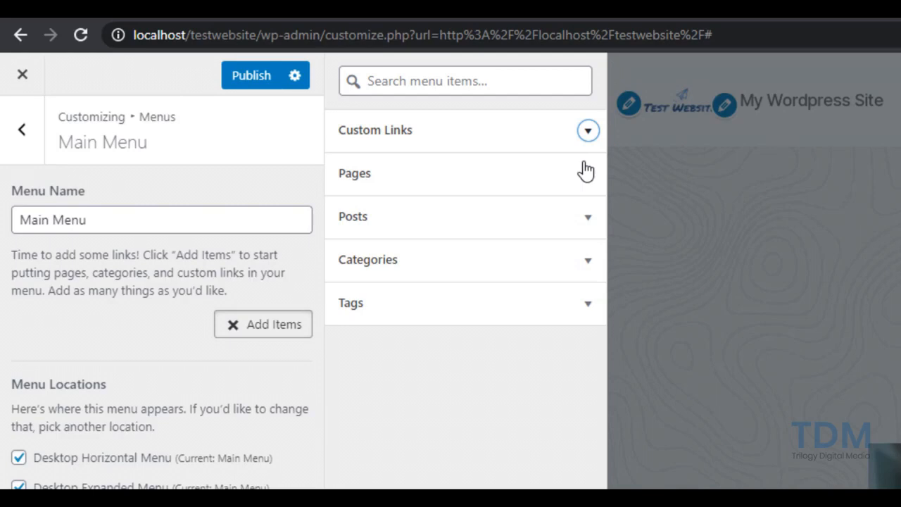
Expand and collapse the Posts, Pages, Categories and Tags item lists in turn
left_click(588, 217)
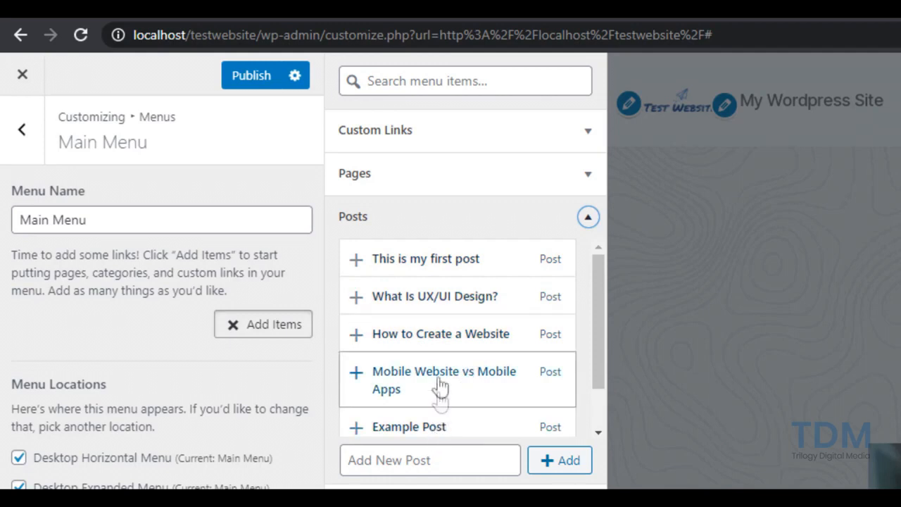
left_click(588, 217)
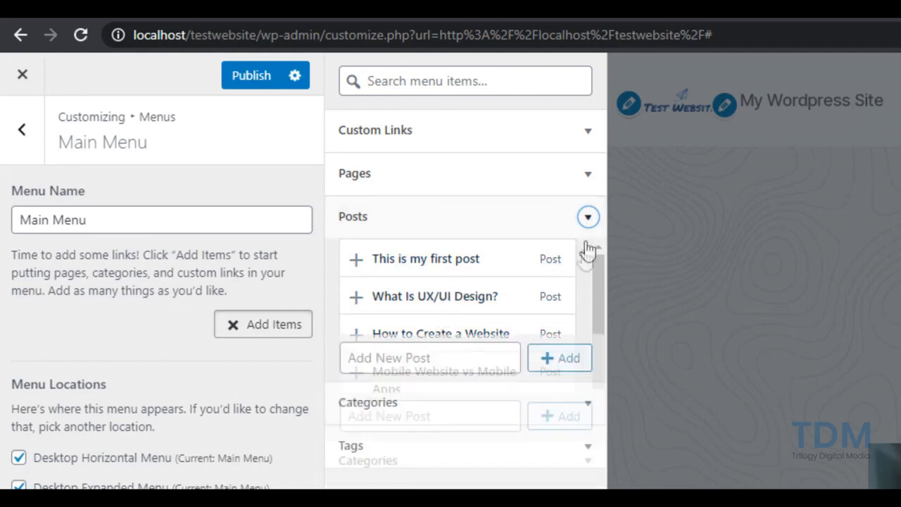
left_click(588, 174)
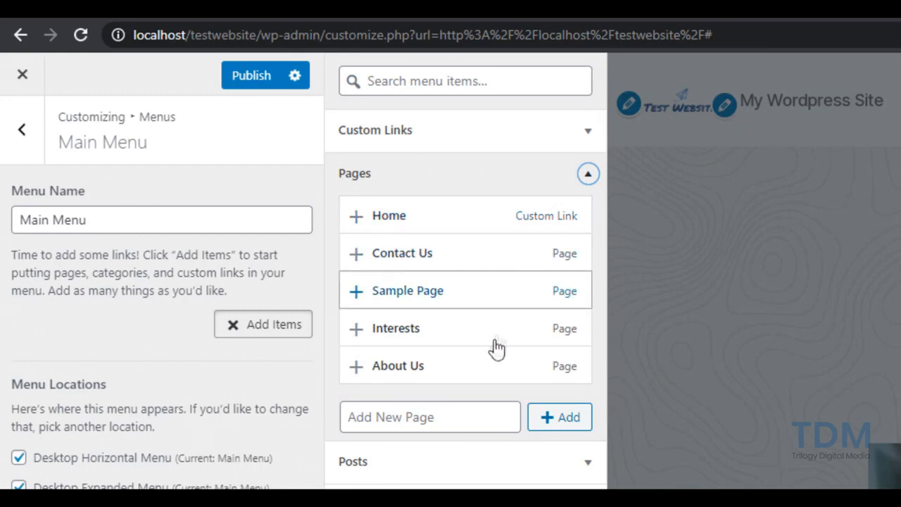
left_click(588, 176)
left_click(584, 259)
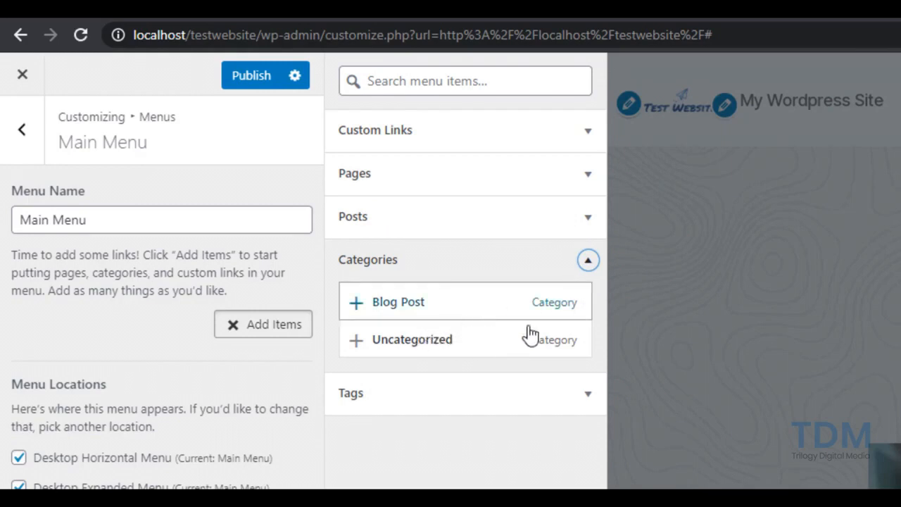
left_click(589, 278)
left_click(590, 320)
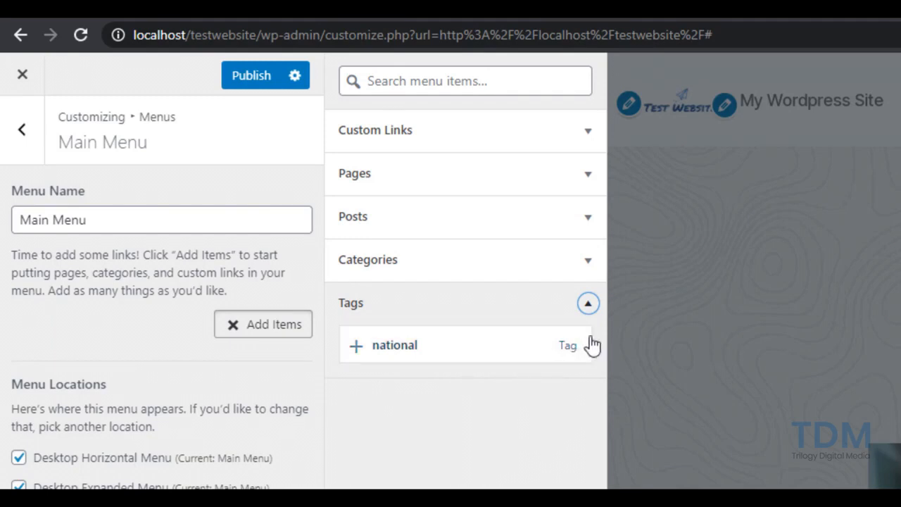
left_click(589, 315)
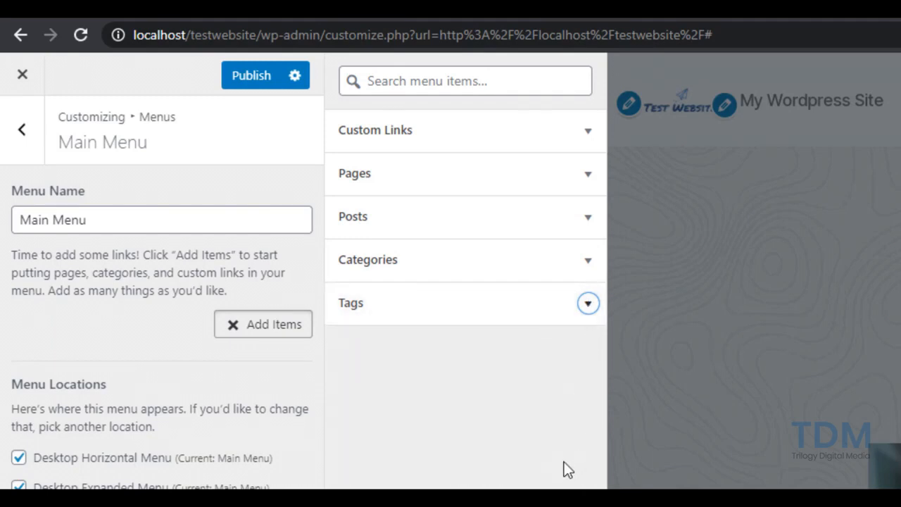
Expand the Pages list and put focus on the Home page item
key("shift+Tab")
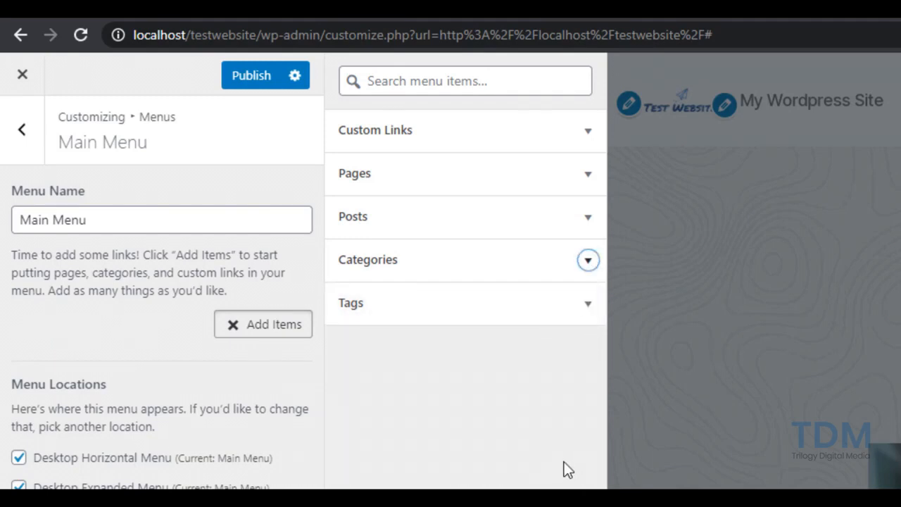
left_click(588, 174)
key("Tab")
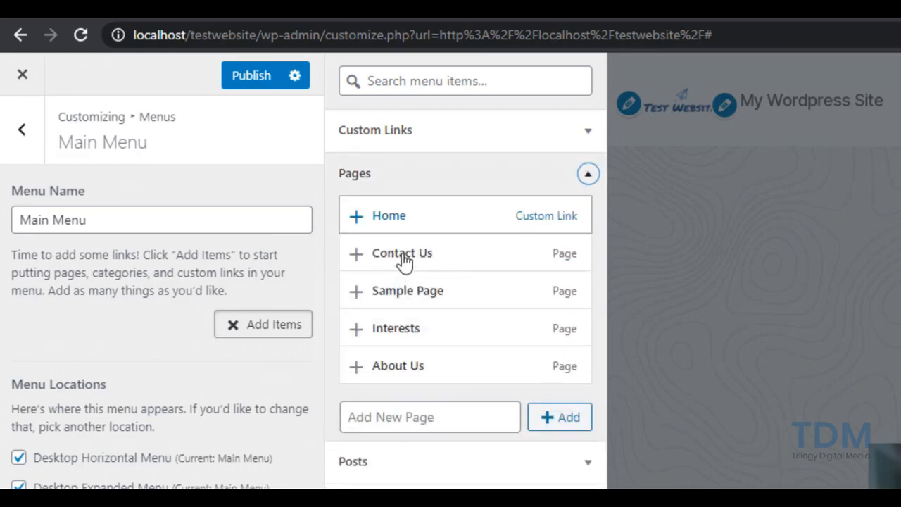
Add Home, Contact Us and Interests to Main Menu, moving Contact Us last and About Us above Interests
key("Return")
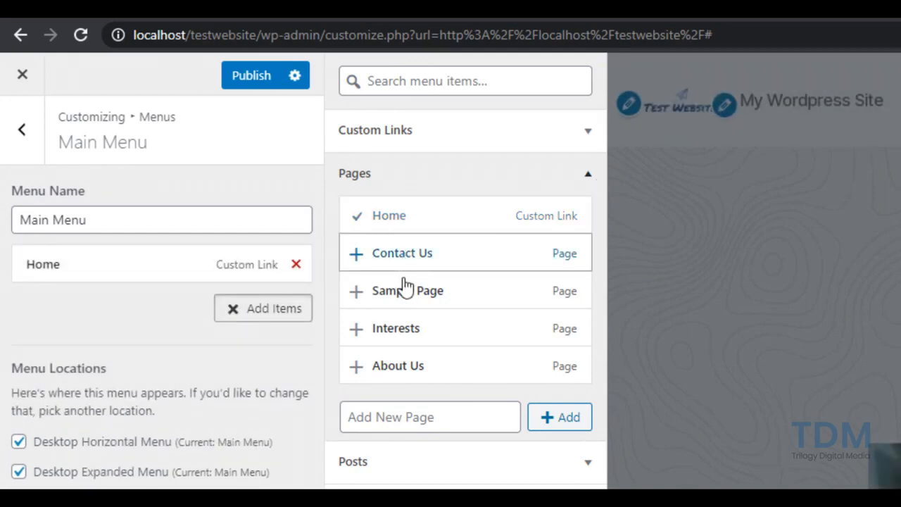
left_click(405, 268)
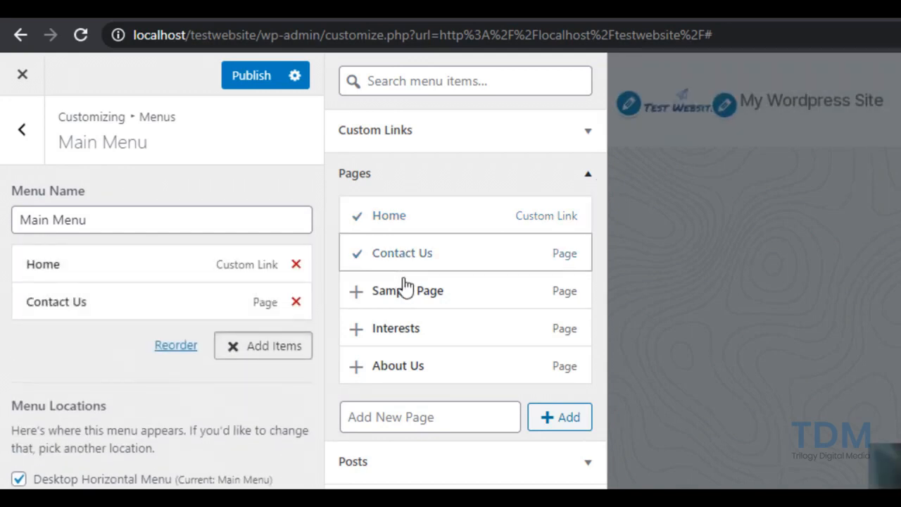
left_click(392, 342)
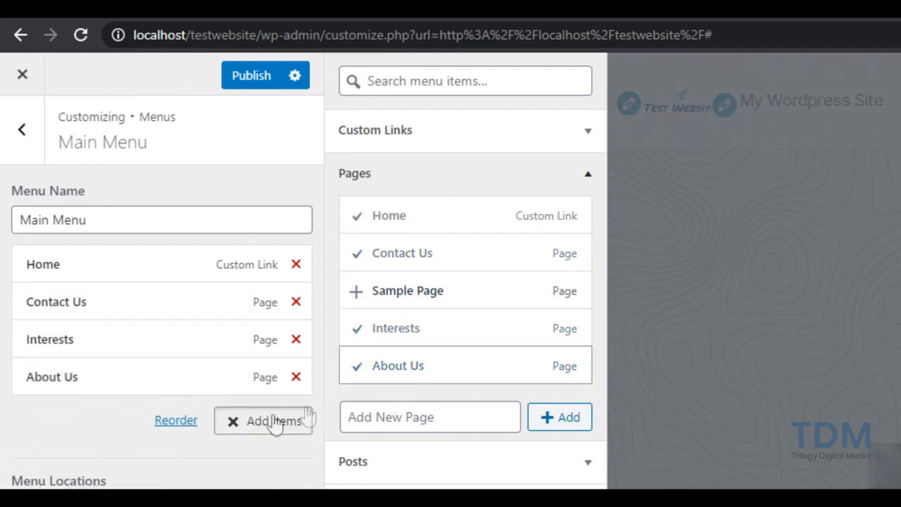
left_click_drag(83, 320, 77, 403)
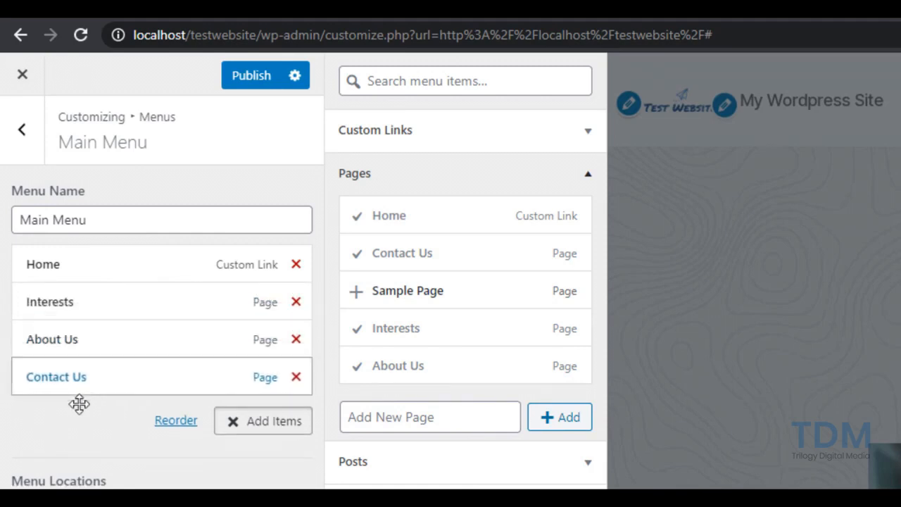
mouse_move(80, 362)
left_mouse_down()
mouse_move(119, 326)
mouse_move(76, 333)
mouse_move(94, 354)
mouse_move(74, 362)
left_mouse_up()
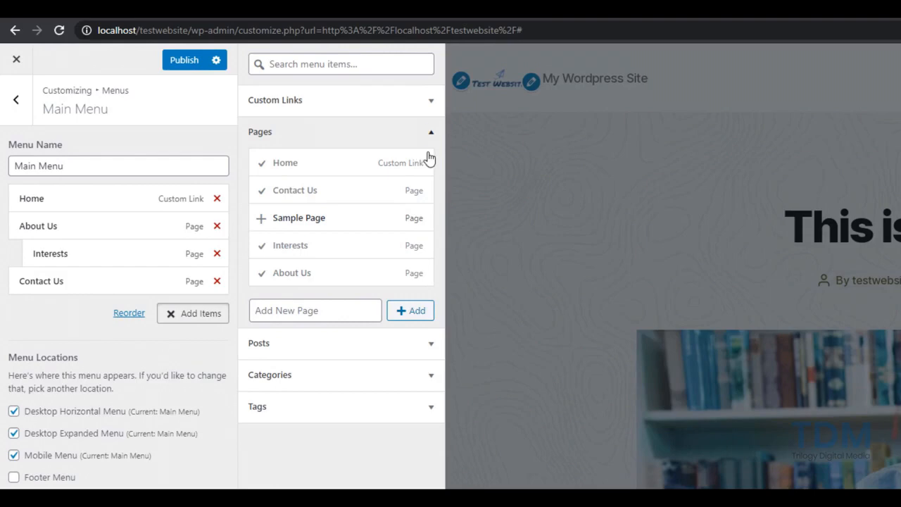
Collapse Pages, toggle About Us's 'Open link in a new tab' on and off, and return to Menus
left_click(294, 95)
left_click(151, 231)
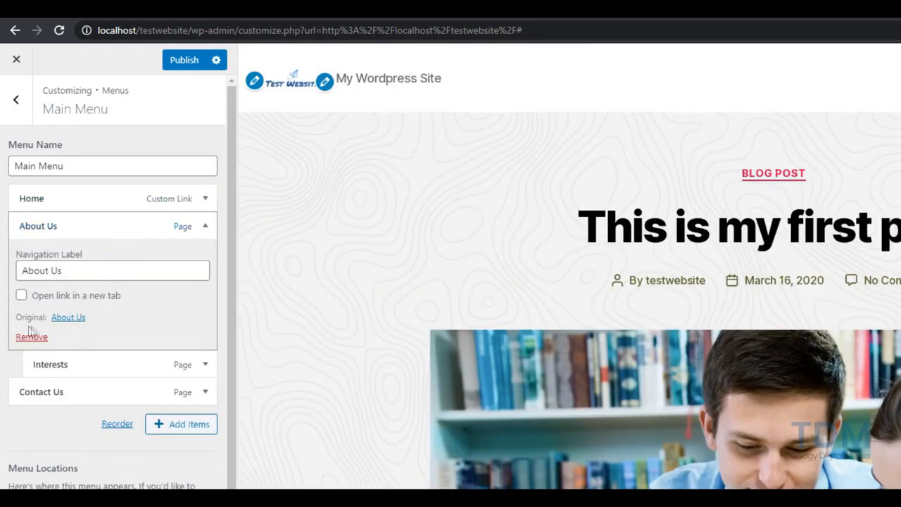
left_click(21, 295)
left_click(21, 295)
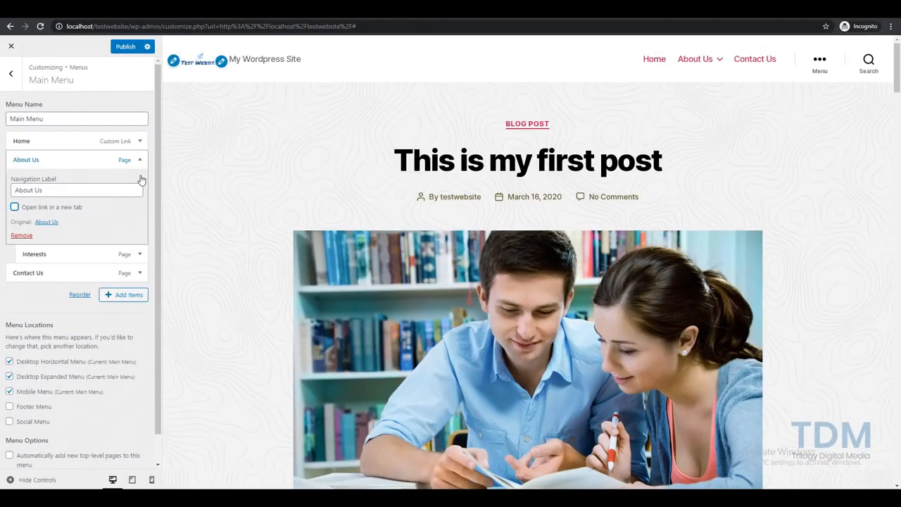
left_click(140, 160)
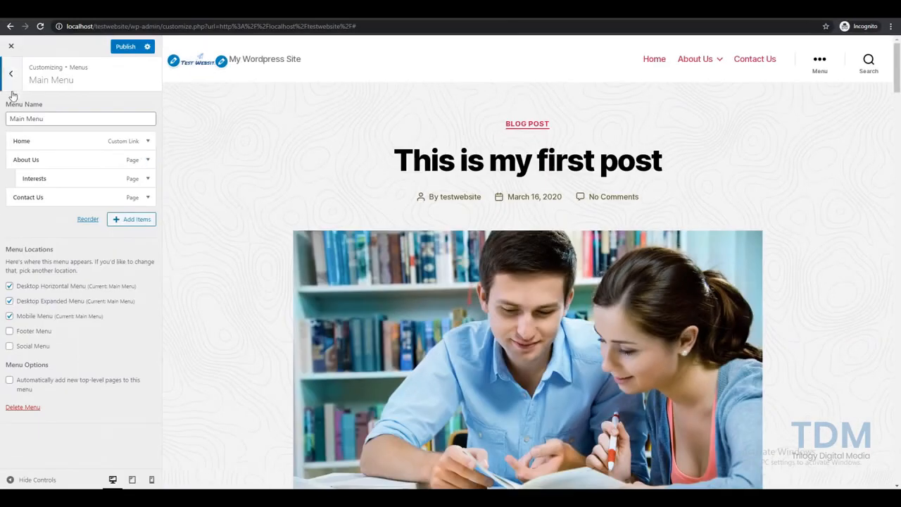
left_click(11, 74)
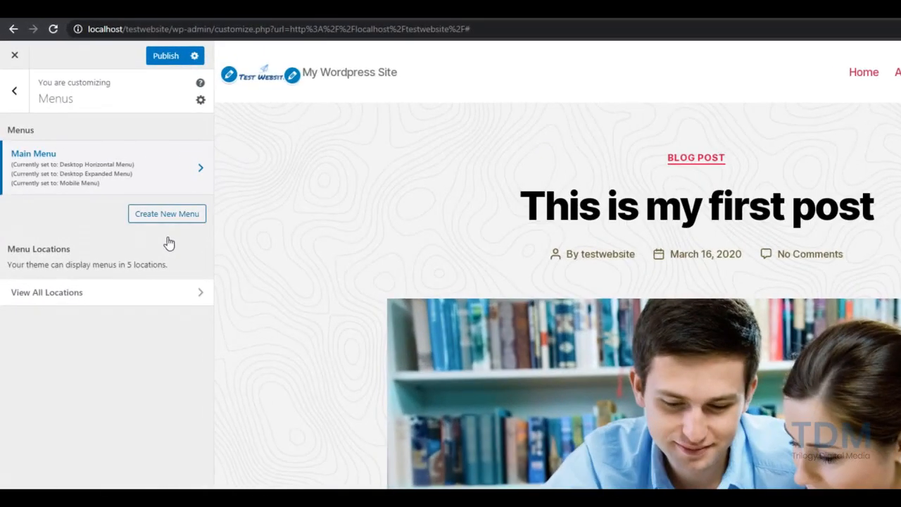
Create a 'Social Media' menu in the Social Menu location and open its addable items
left_click(126, 167)
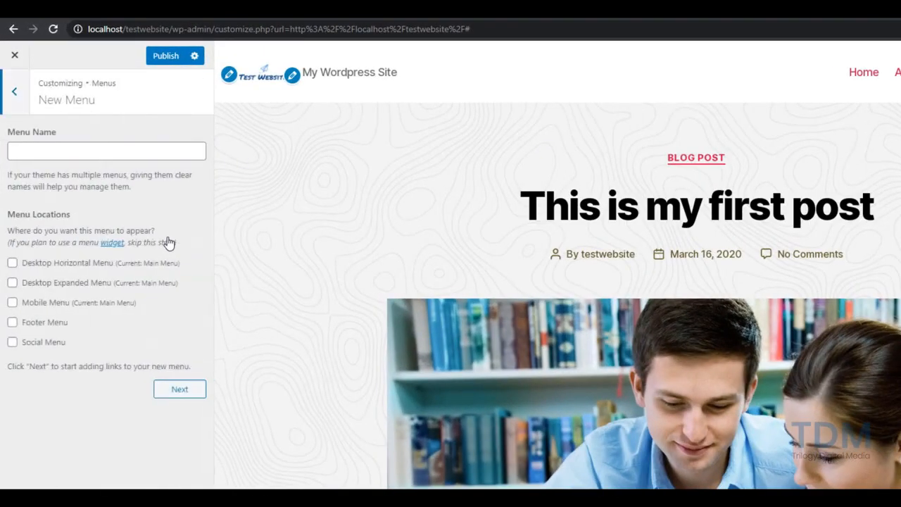
left_click(105, 153)
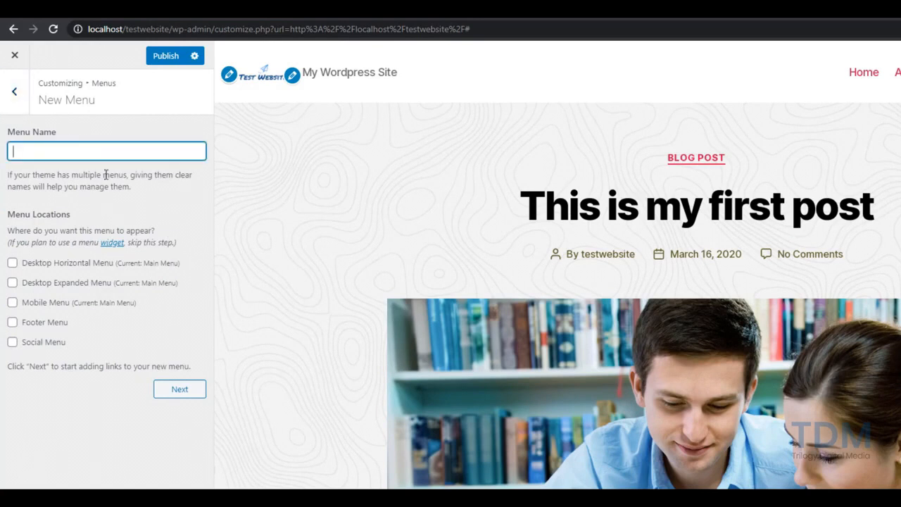
type("Social Media")
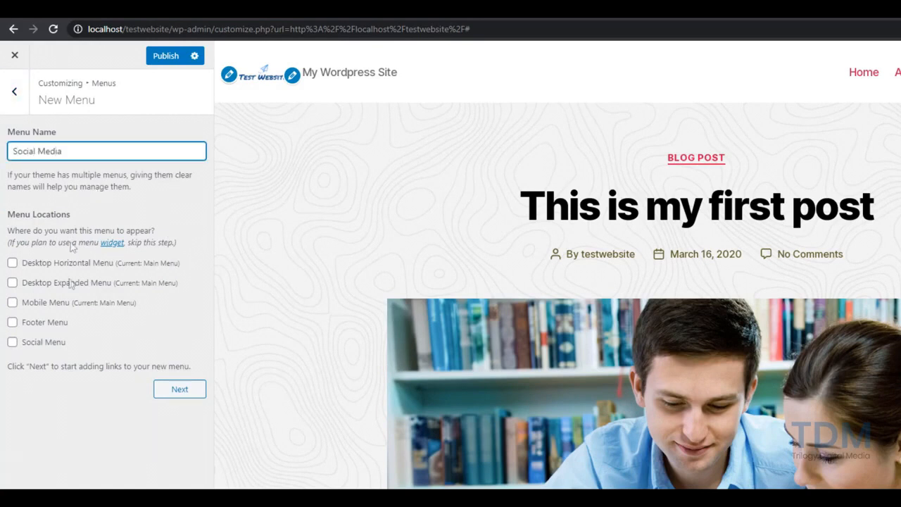
left_click(12, 341)
left_click(180, 390)
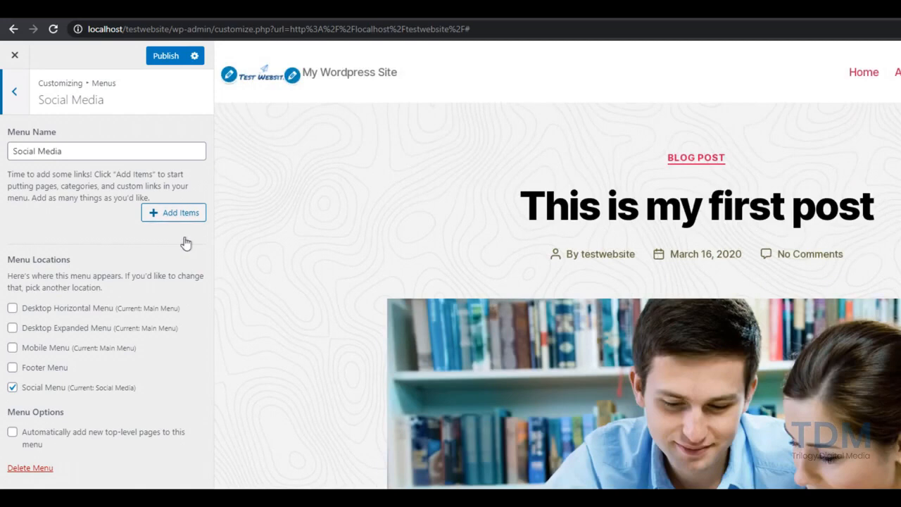
left_click(176, 224)
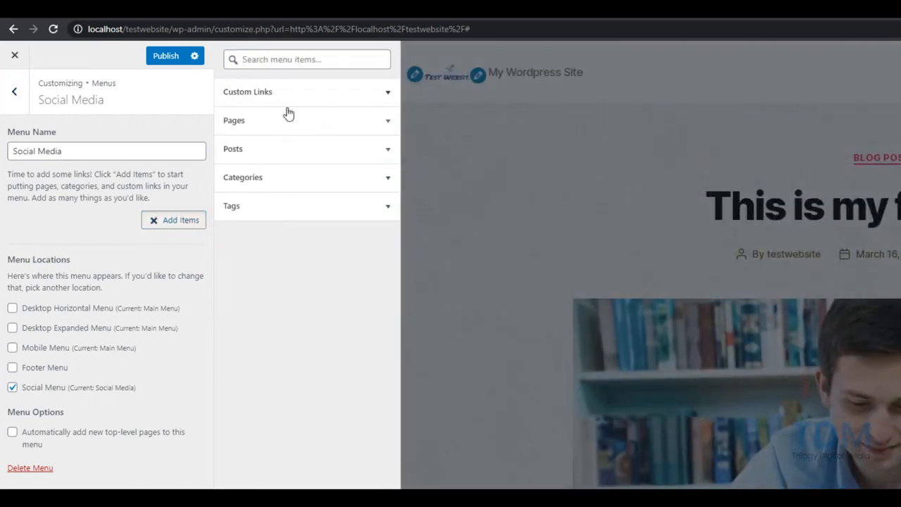
left_click(288, 99)
type("http://www")
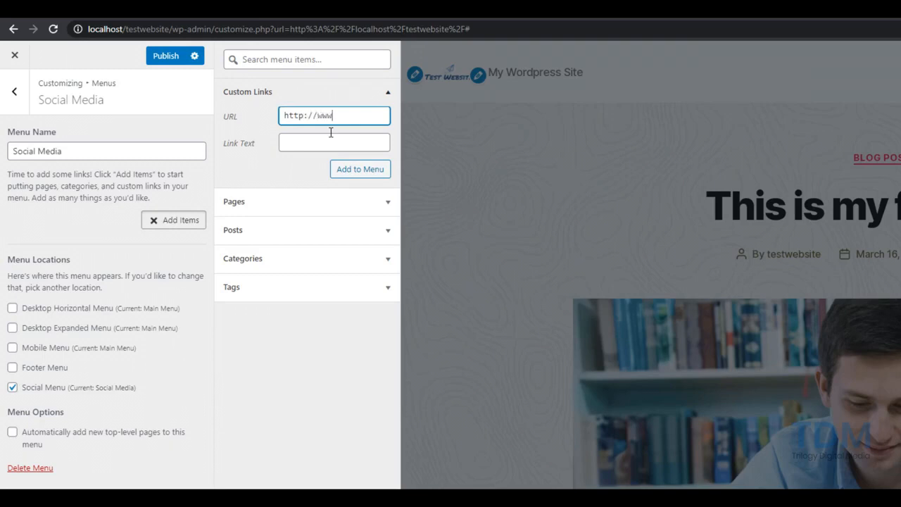
type(".facebook.com")
key("Tab")
type("Facebook")
key("Return")
type("http://www.twitter.com")
key("Tab")
type("Twitter")
key("Return")
type("http://ww")
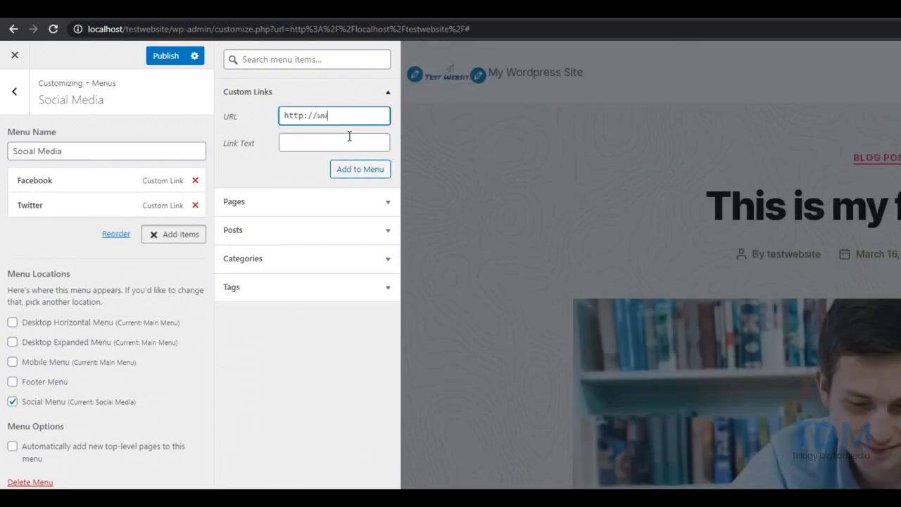
type("w.instagram.com")
key("Tab")
type("Instarram")
key("Return")
key("BackSpace")
key("BackSpace")
type("//www.linkdein.com")
key("Tab")
type("Linkedin")
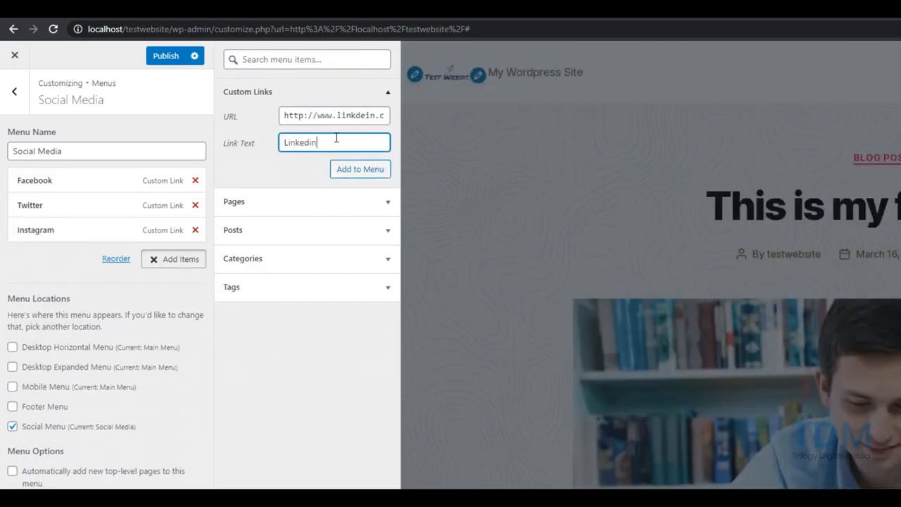
left_click(370, 174)
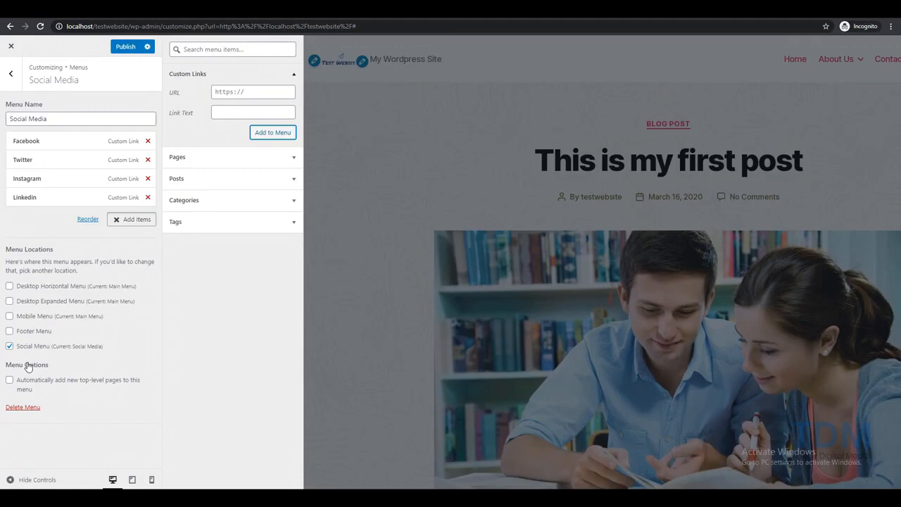
Set the Facebook, Instagram and Linkedin links to open in a new tab
left_click(80, 143)
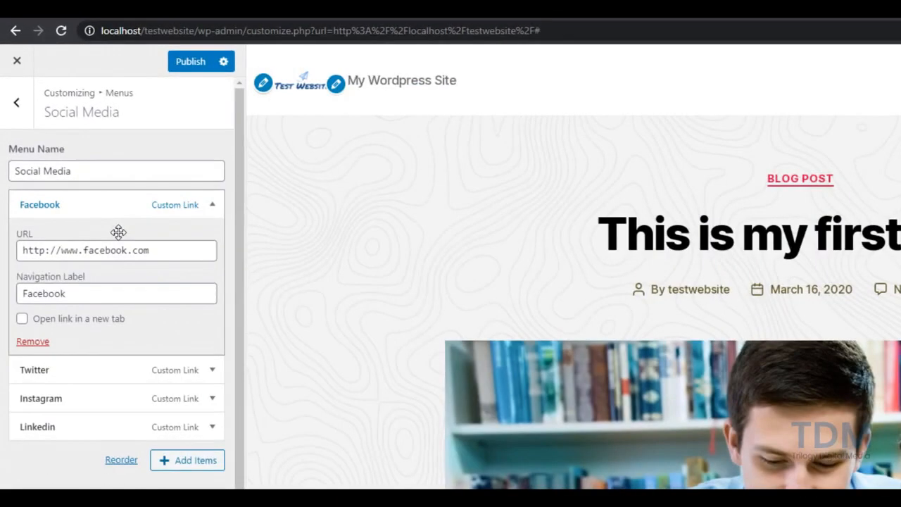
left_click(22, 319)
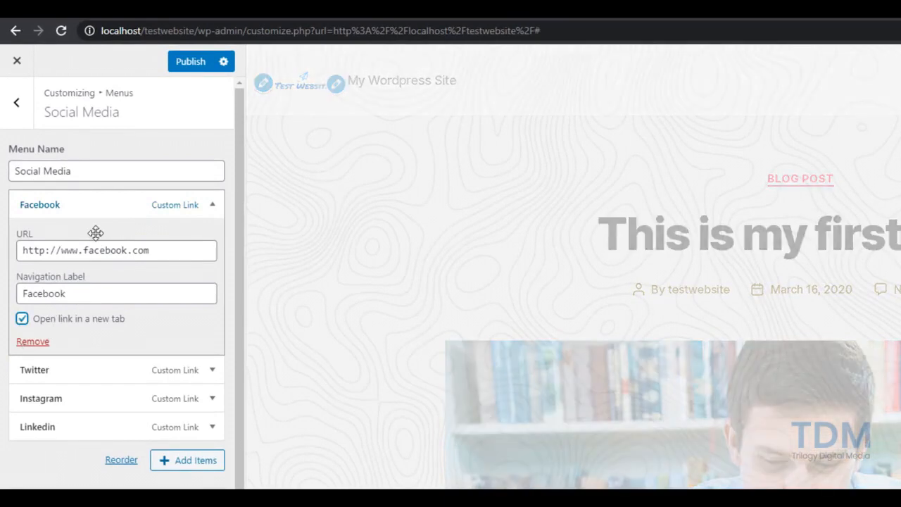
left_click(95, 207)
left_click(85, 236)
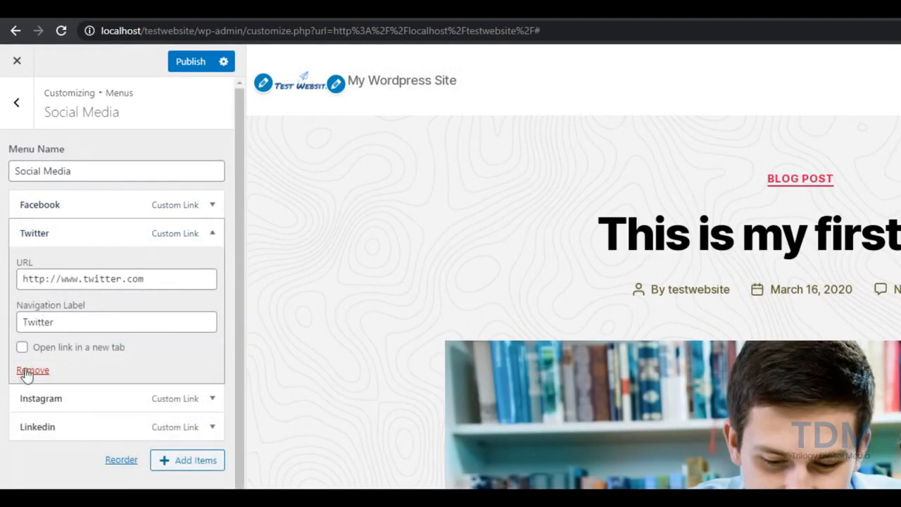
left_click(60, 235)
left_click(56, 260)
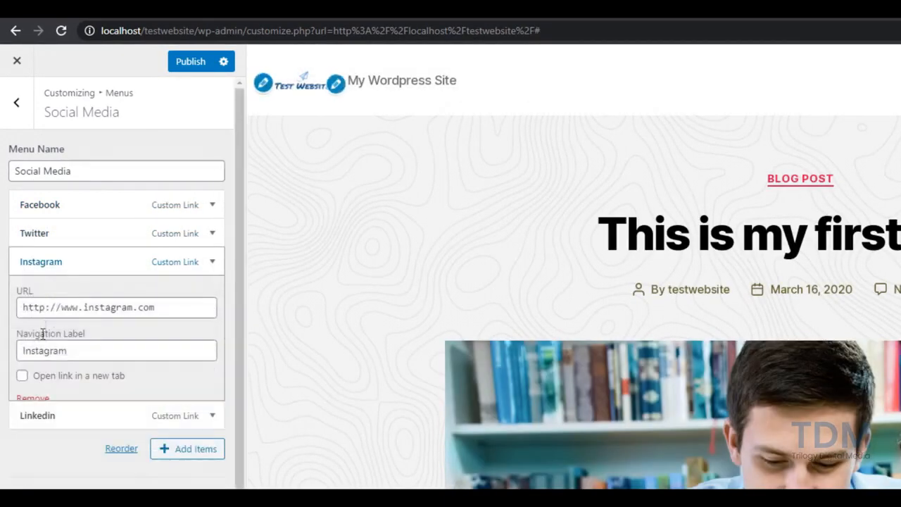
left_click(22, 375)
left_click(78, 267)
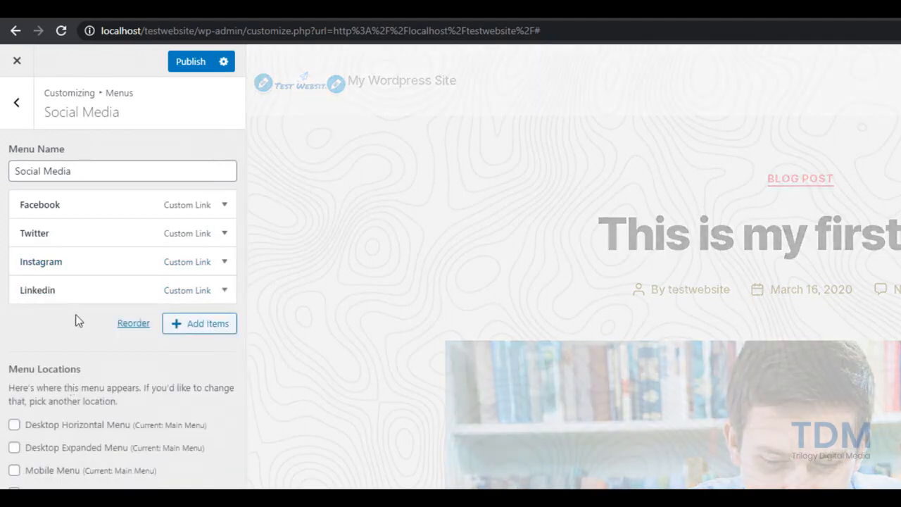
left_click(70, 297)
left_click(22, 404)
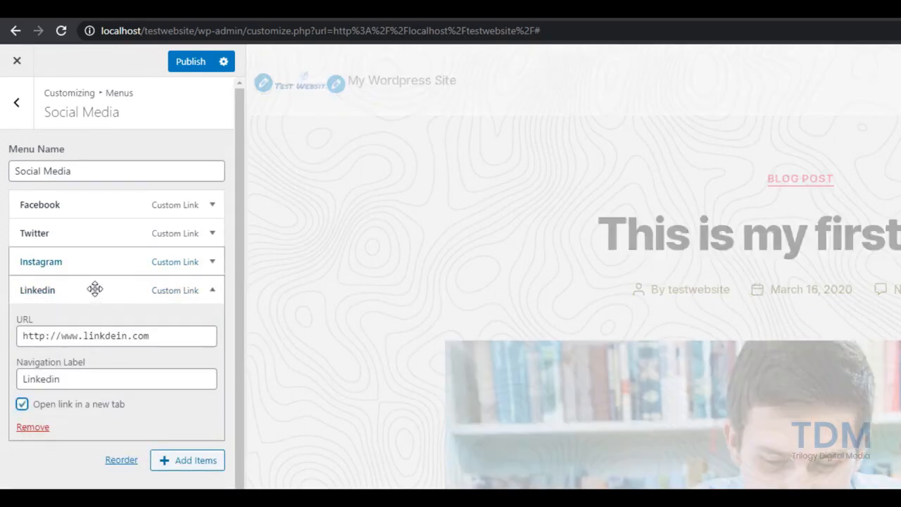
left_click(95, 272)
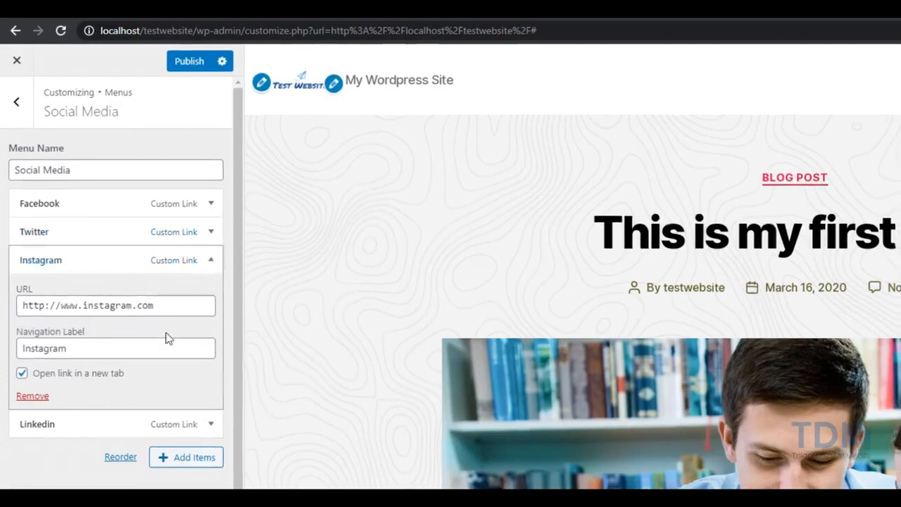
scroll(164, 470, "down", 1)
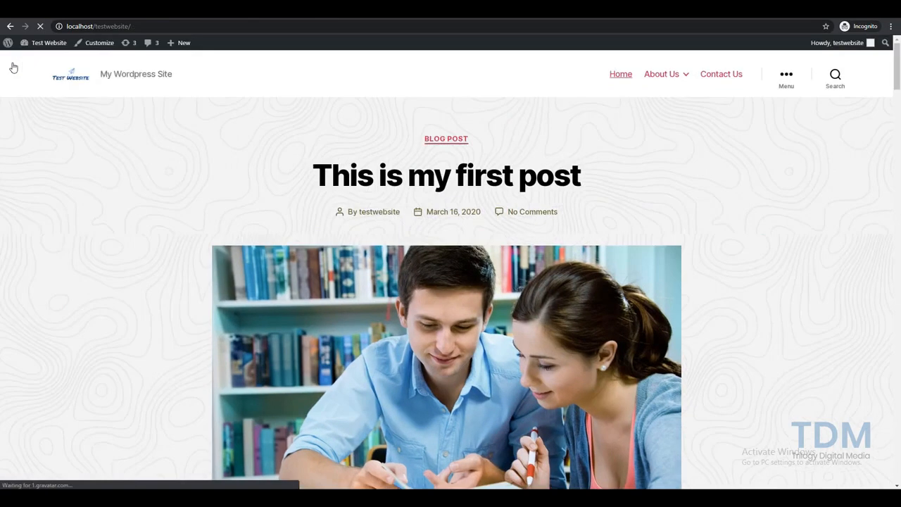
Check the Interests submenu under About Us and the social icons above the footer widgets
mouse_move(669, 90)
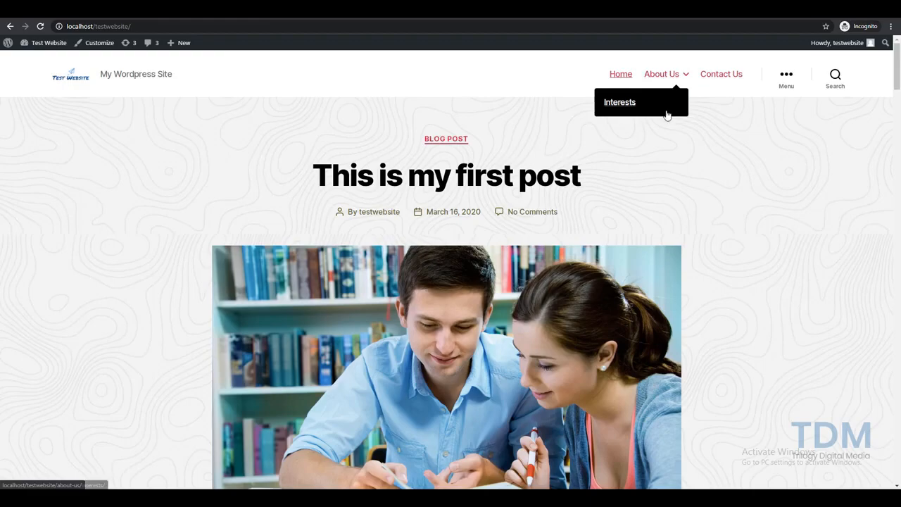
scroll(163, 261, "down", 15)
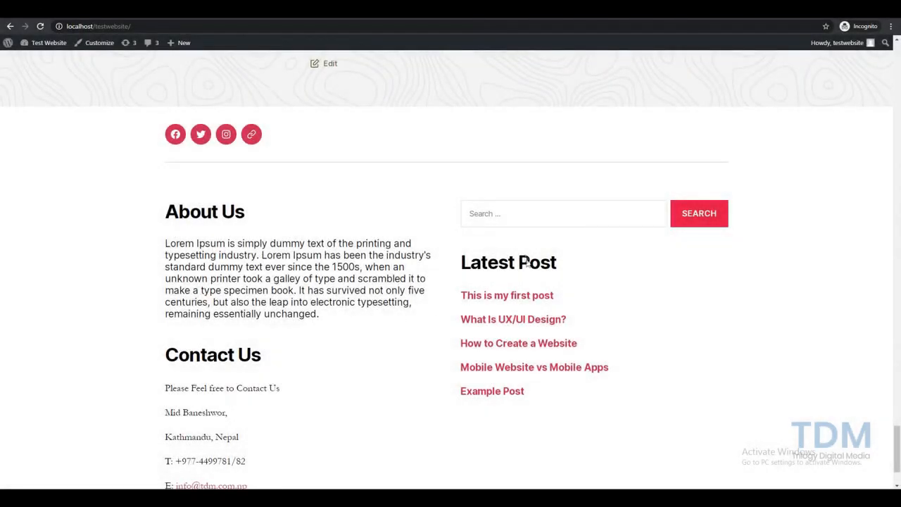
scroll(172, 367, "down", 2)
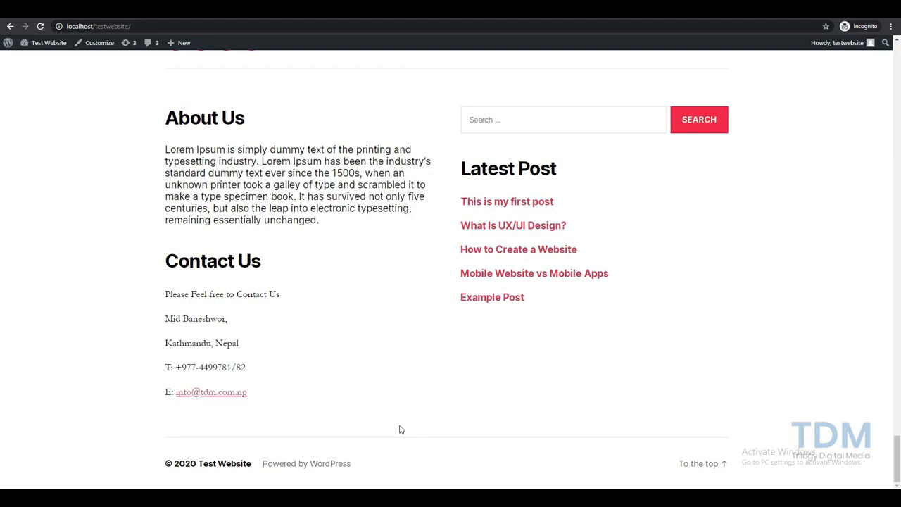
scroll(400, 429, "up", 15)
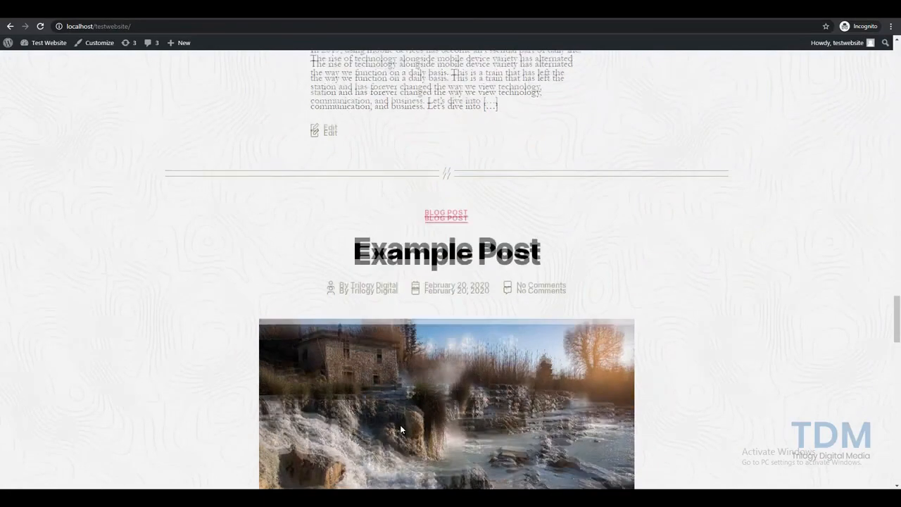
scroll(400, 426, "up", 15)
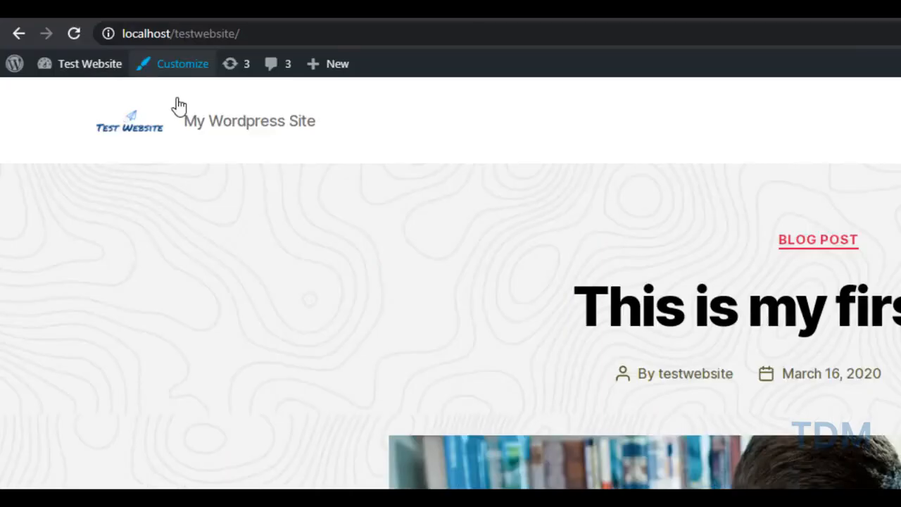
Reopen the customizer to the Footer #2 widget area, then close it back to the live site
left_click(99, 43)
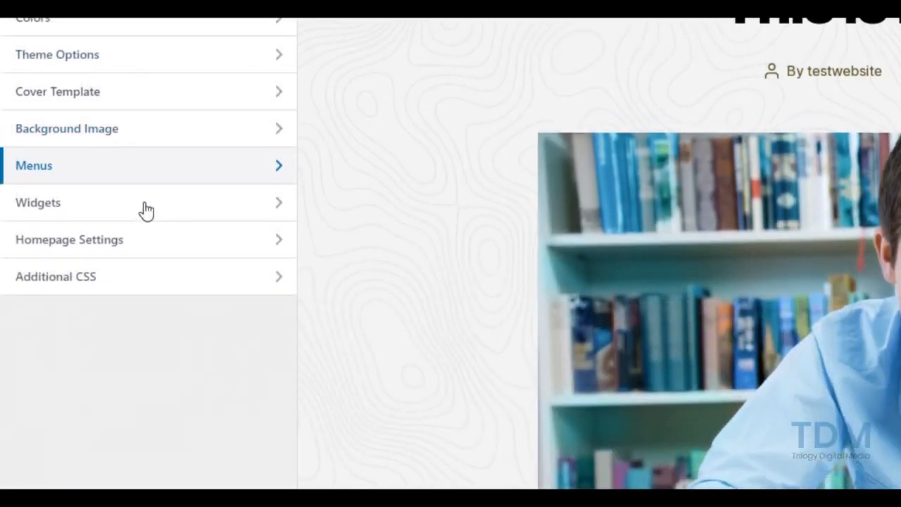
left_click(134, 211)
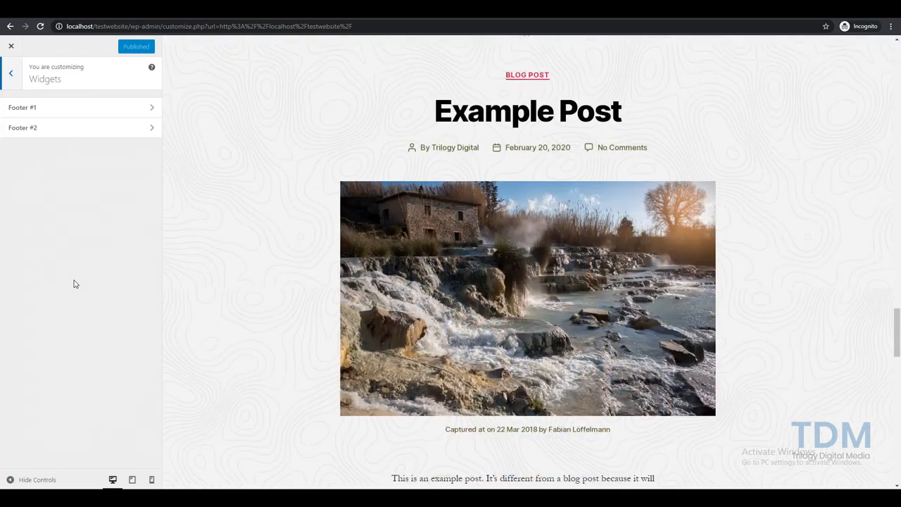
left_click(150, 151)
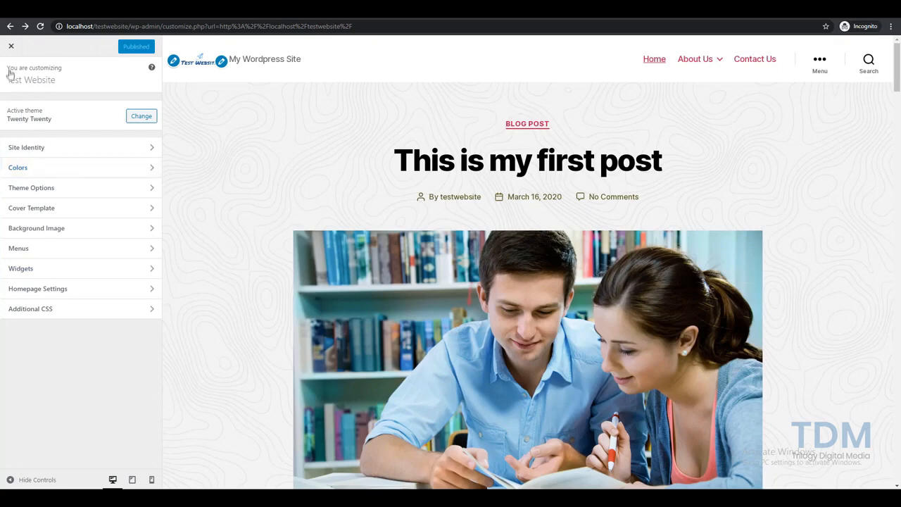
left_click(11, 45)
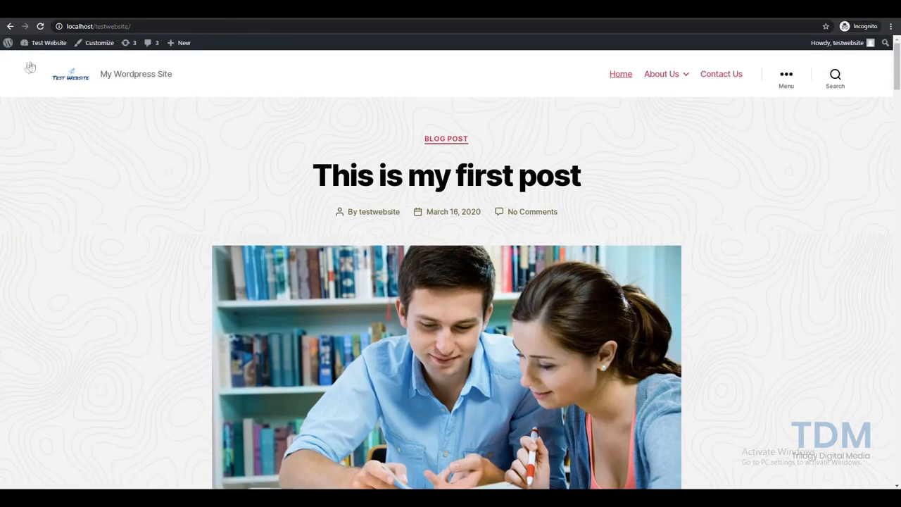
mouse_move(35, 41)
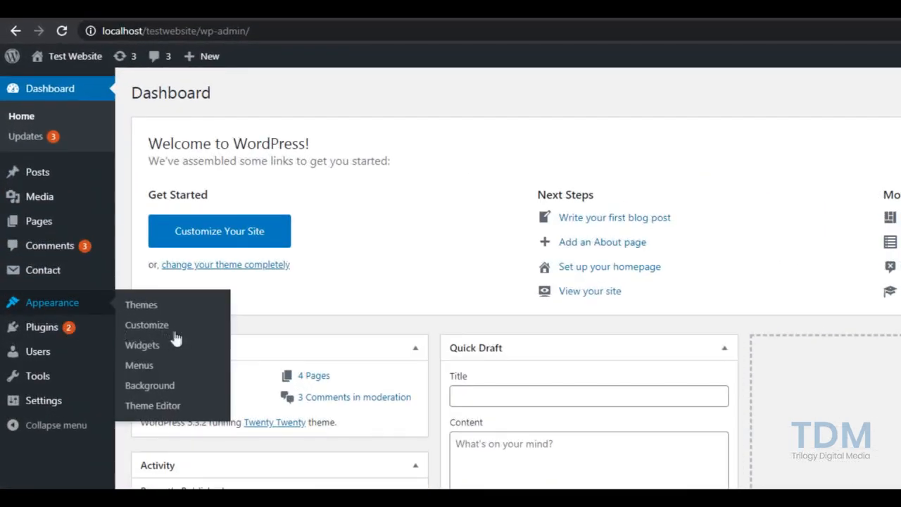
Open Appearance > Widgets, drop a Pages widget into Footer #1, then drag it back out
left_click(135, 328)
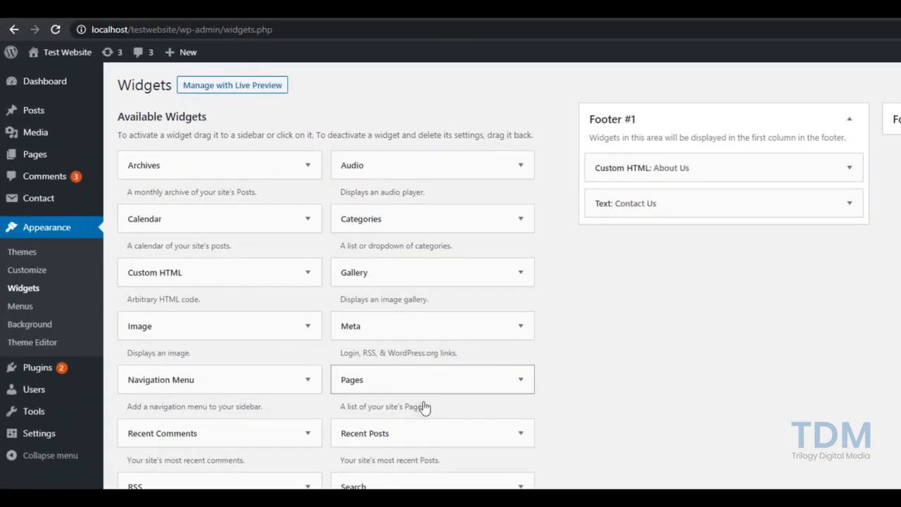
left_click_drag(425, 383, 699, 256)
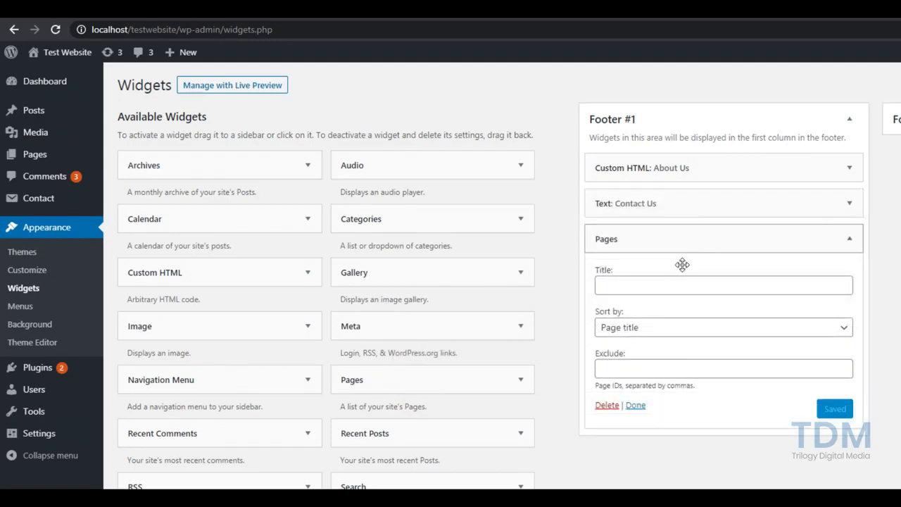
left_click(849, 241)
left_click_drag(782, 258, 601, 352)
left_click_drag(666, 263, 317, 397)
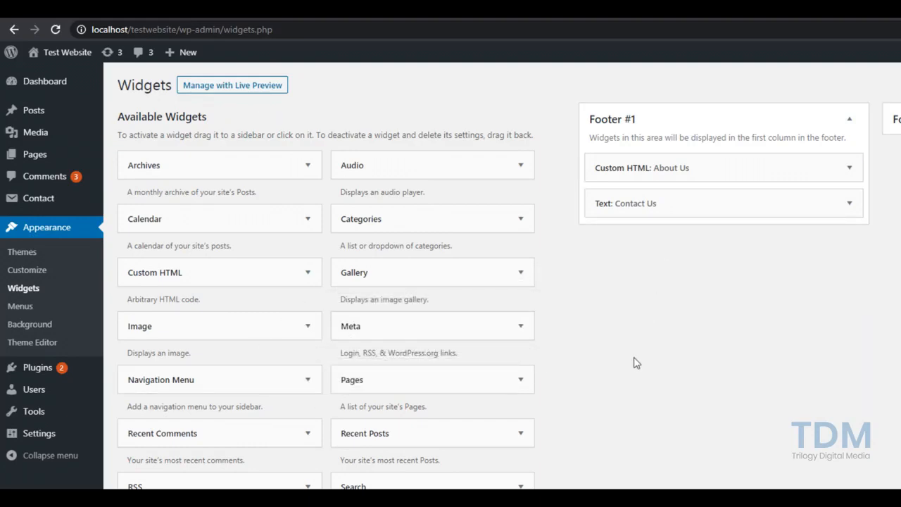
scroll(405, 307, "down", 2)
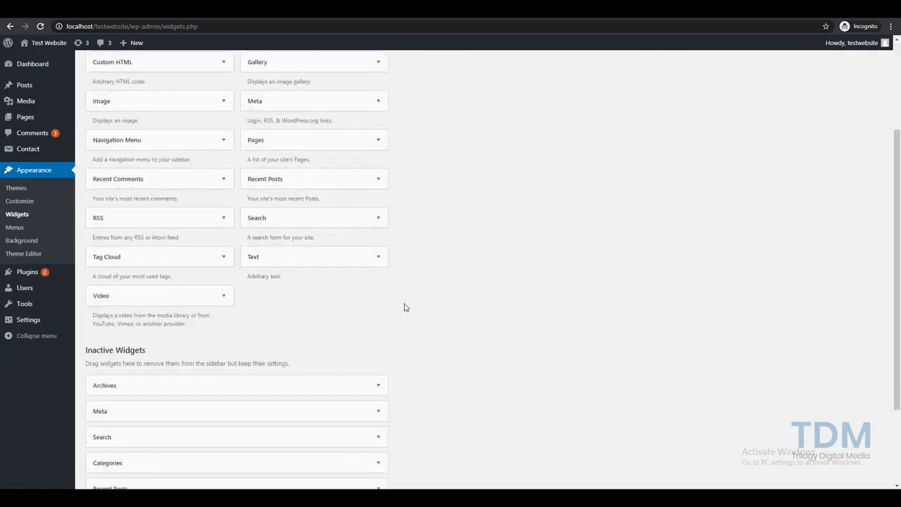
scroll(405, 307, "down", 2)
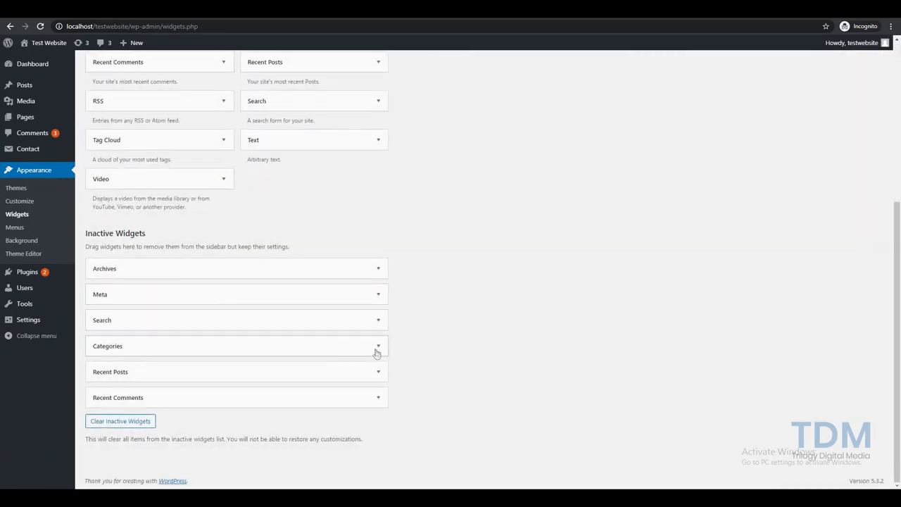
scroll(377, 352, "up", 4)
left_click_drag(294, 386, 486, 165)
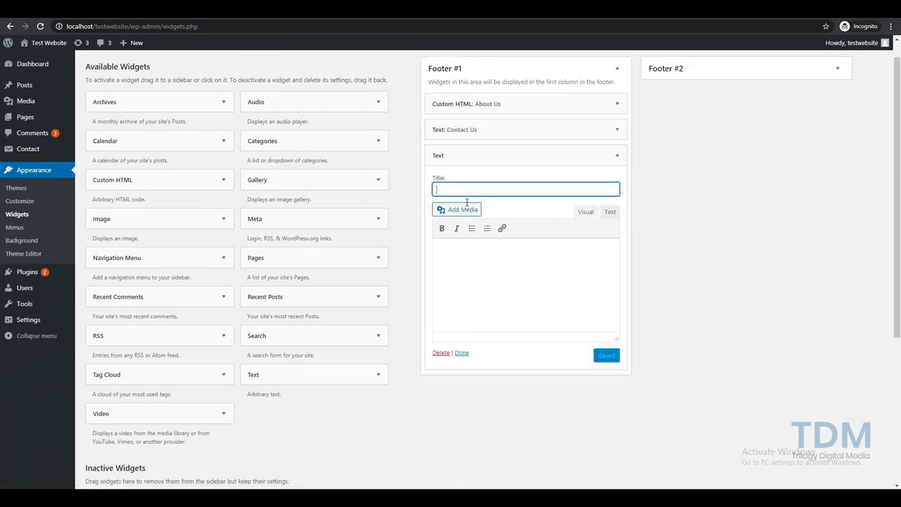
type("comm")
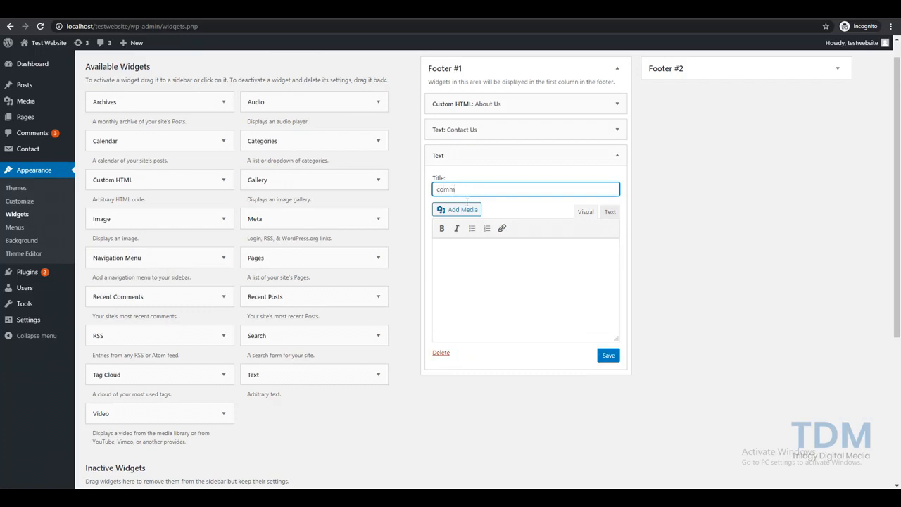
type("ing event next")
key("F5")
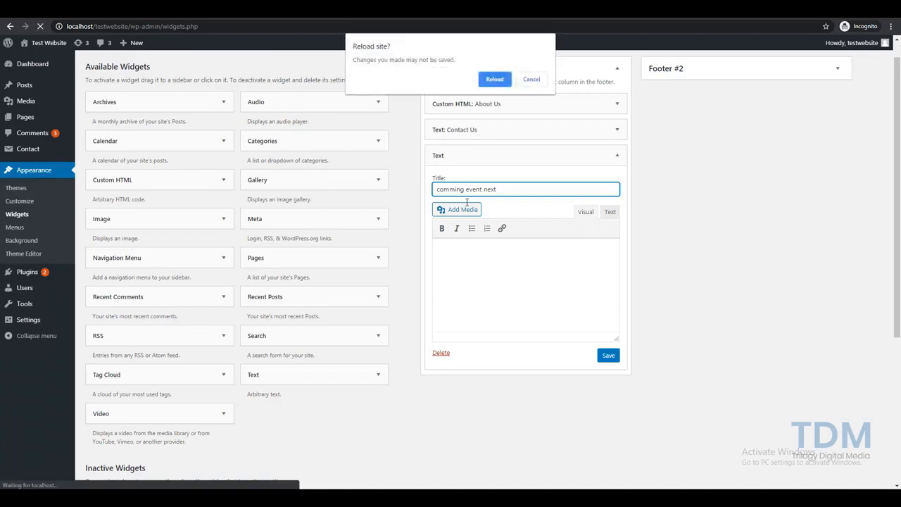
key("Return")
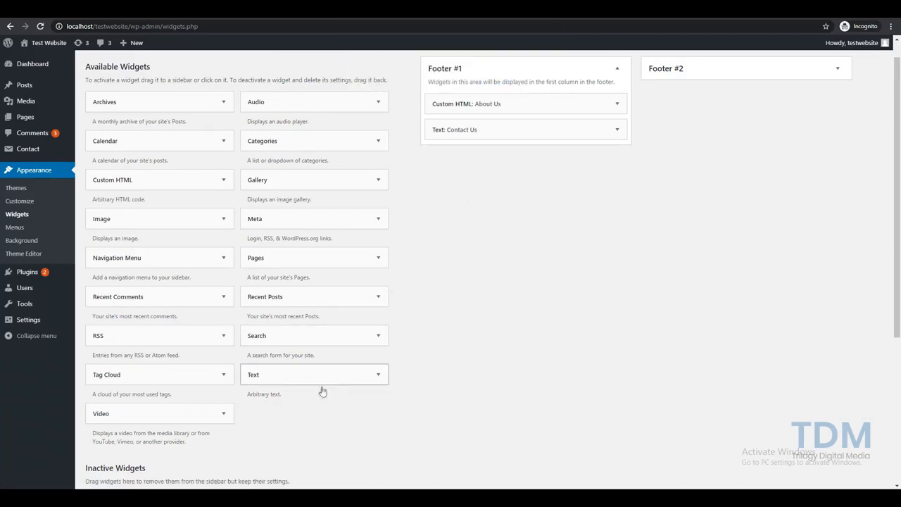
Add a Text widget to Footer #1 with 'Awesome Concert that is happening in 2021' as title and body, then save it
left_click_drag(331, 384, 516, 170)
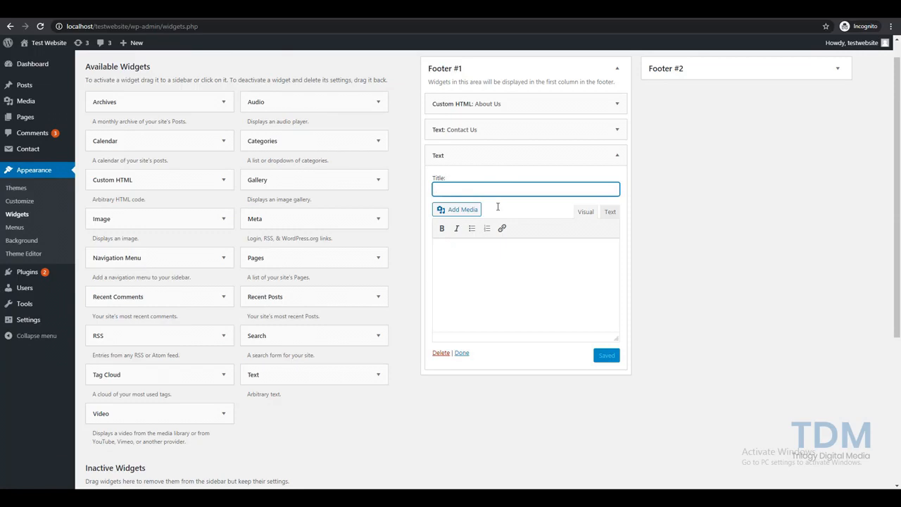
type("Awesome Concert that is happening in 2021")
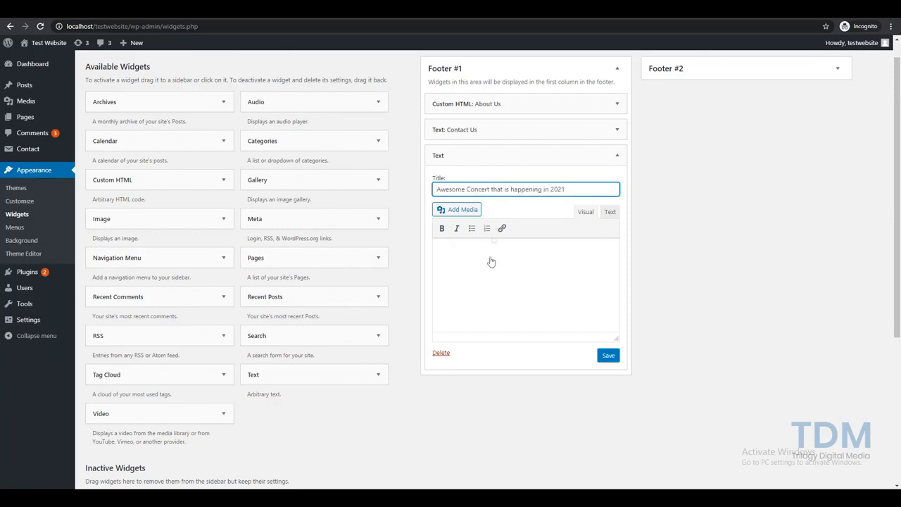
left_click(486, 287)
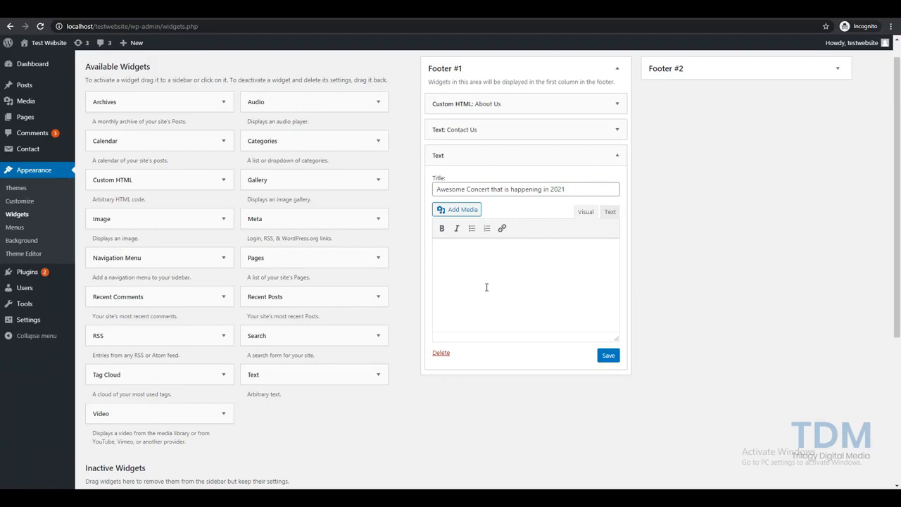
type("Awesome Concert that is happening in 2021")
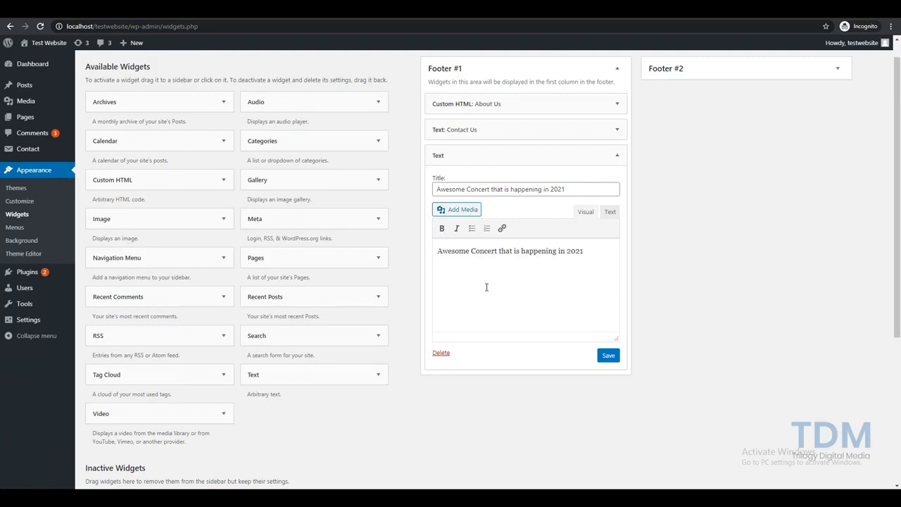
left_click(608, 358)
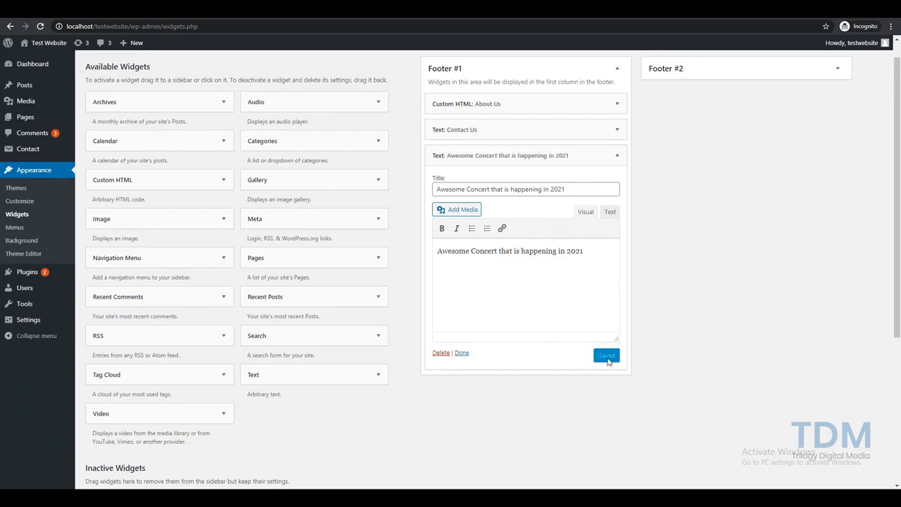
left_click(618, 156)
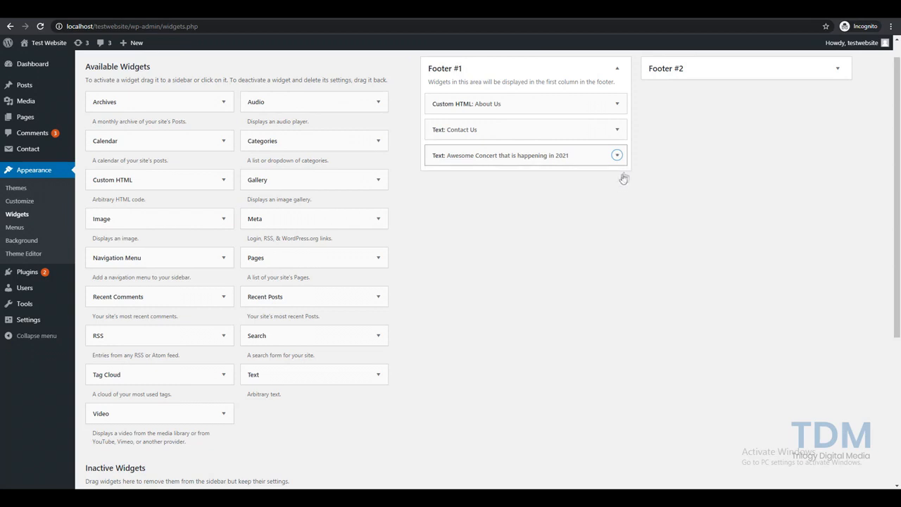
Drag the concert Text widget from Footer #1 into Inactive Widgets
left_click_drag(524, 170, 193, 414)
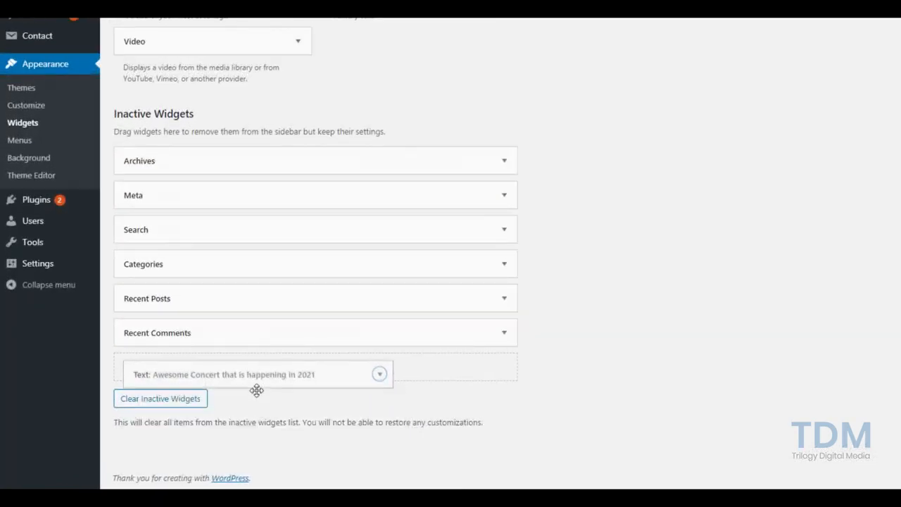
left_click_drag(256, 390, 248, 384)
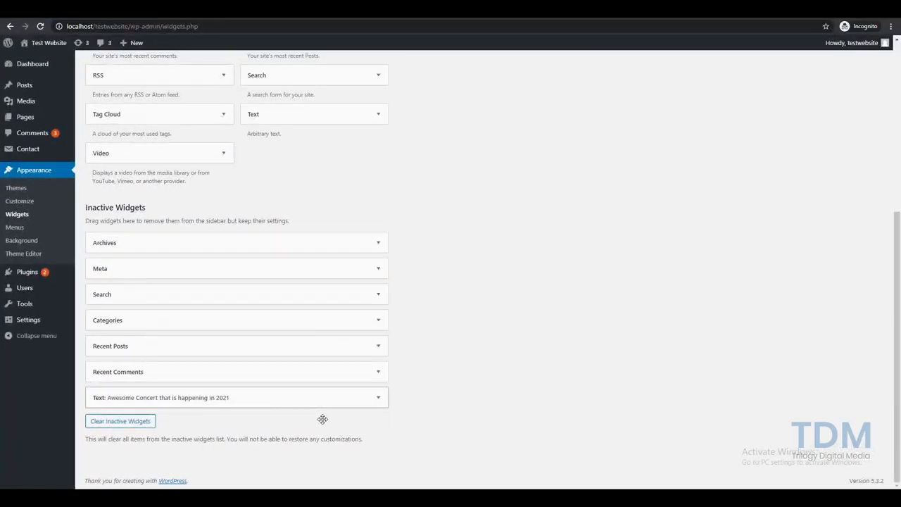
scroll(322, 419, "up", 4)
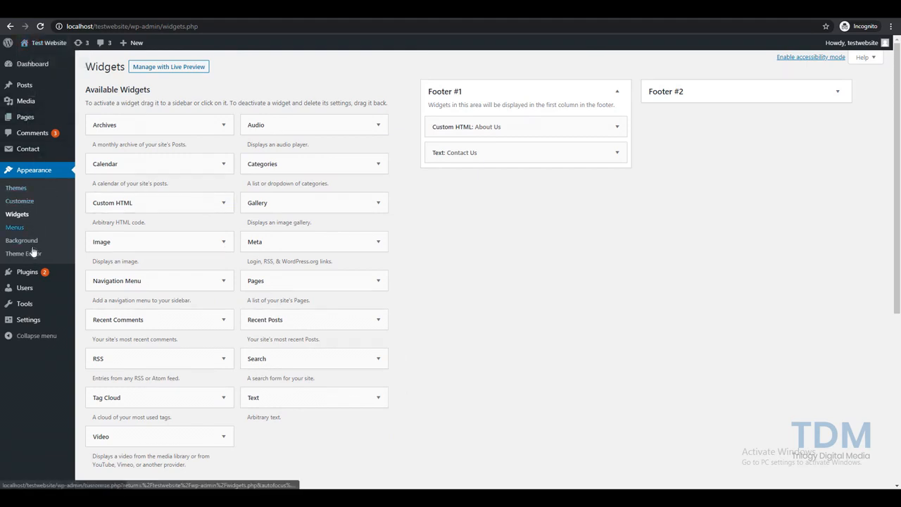
Open the Footer #2 widget area in the Customizer's Widgets panel
left_click(27, 203)
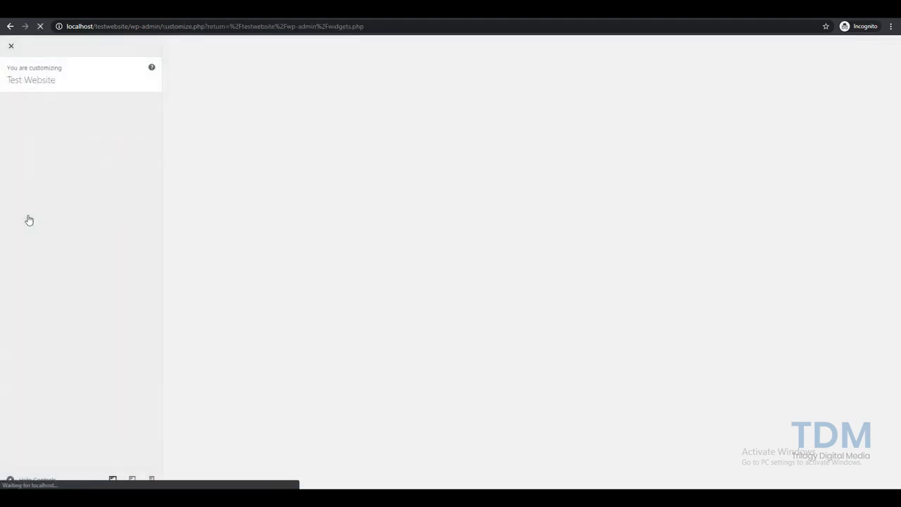
left_click(56, 268)
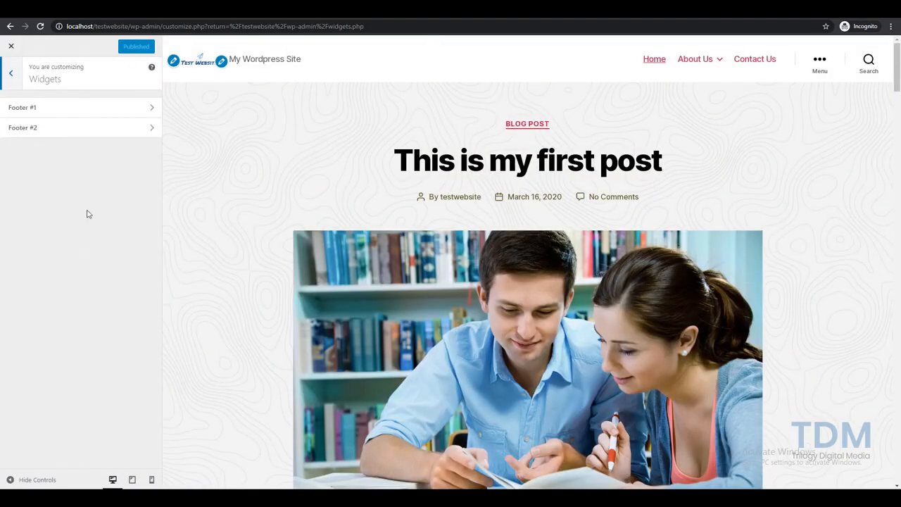
left_click(81, 137)
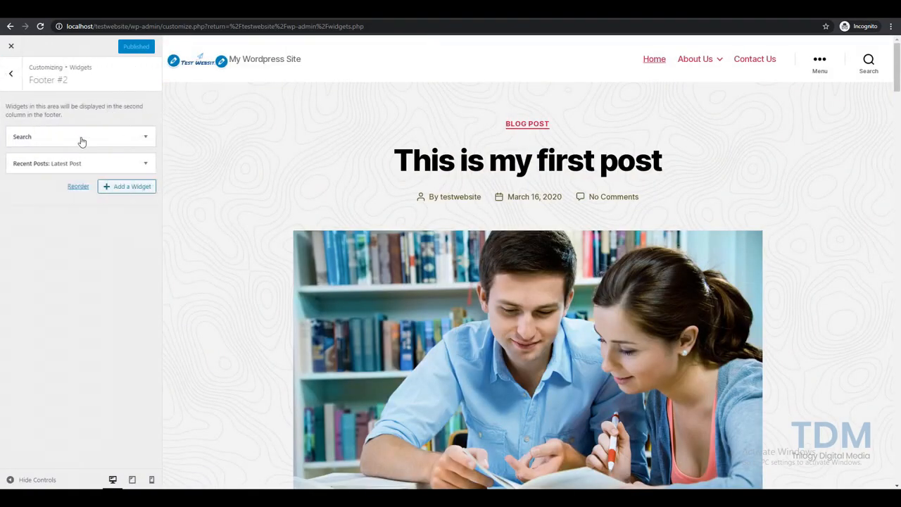
Search the available widgets for 'Custom menu' in Footer #2
left_click(125, 186)
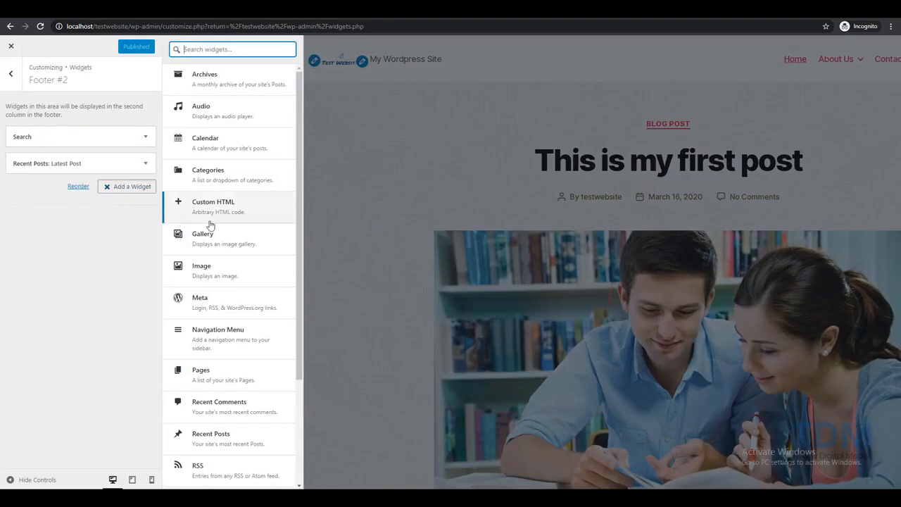
type("C")
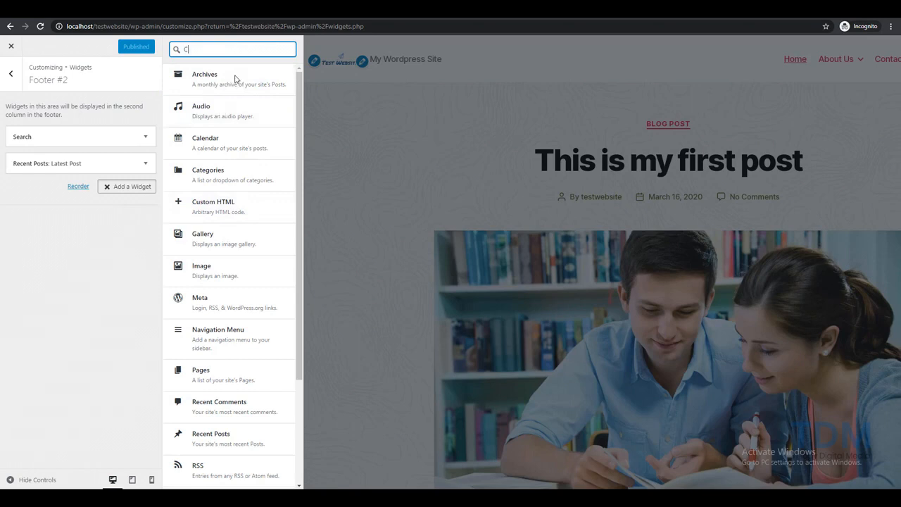
type("ustom men")
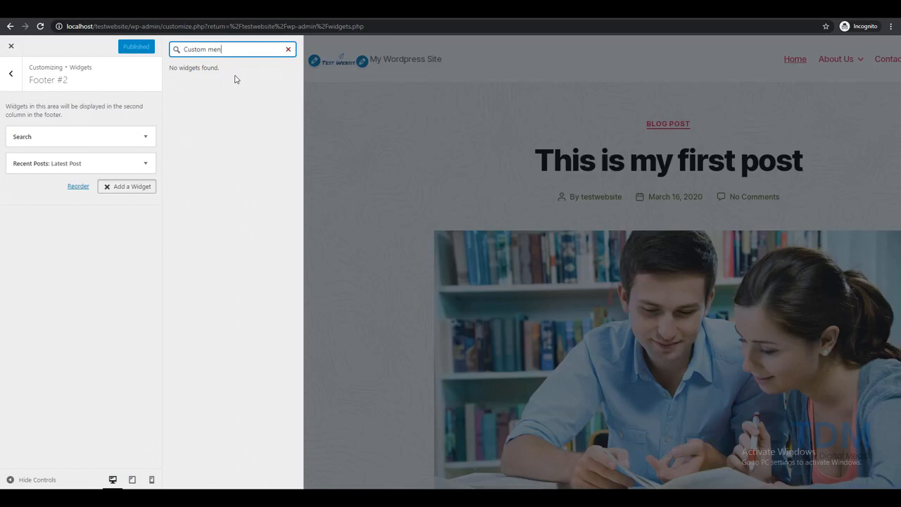
type("u")
key("BackSpace")
key("BackSpace")
key("BackSpace")
key("BackSpace")
key("BackSpace")
key("BackSpace")
key("BackSpace")
key("BackSpace")
key("BackSpace")
key("BackSpace")
key("BackSpace")
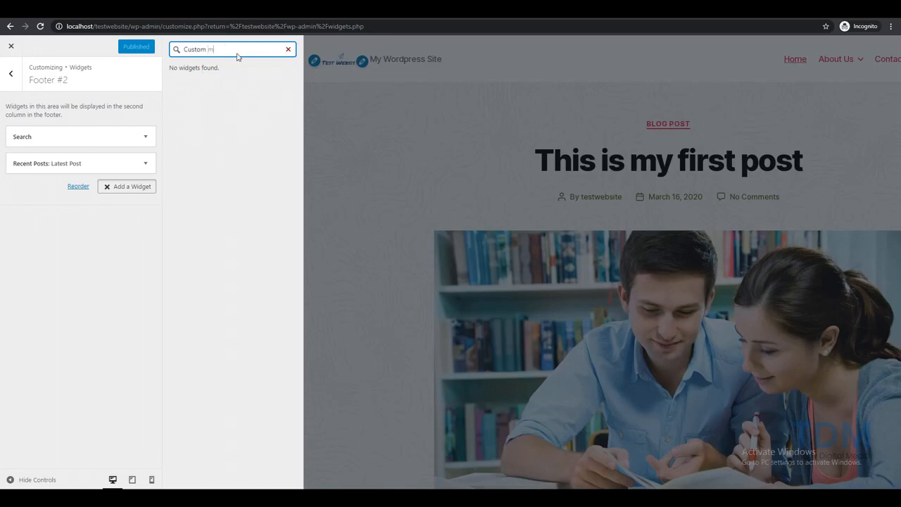